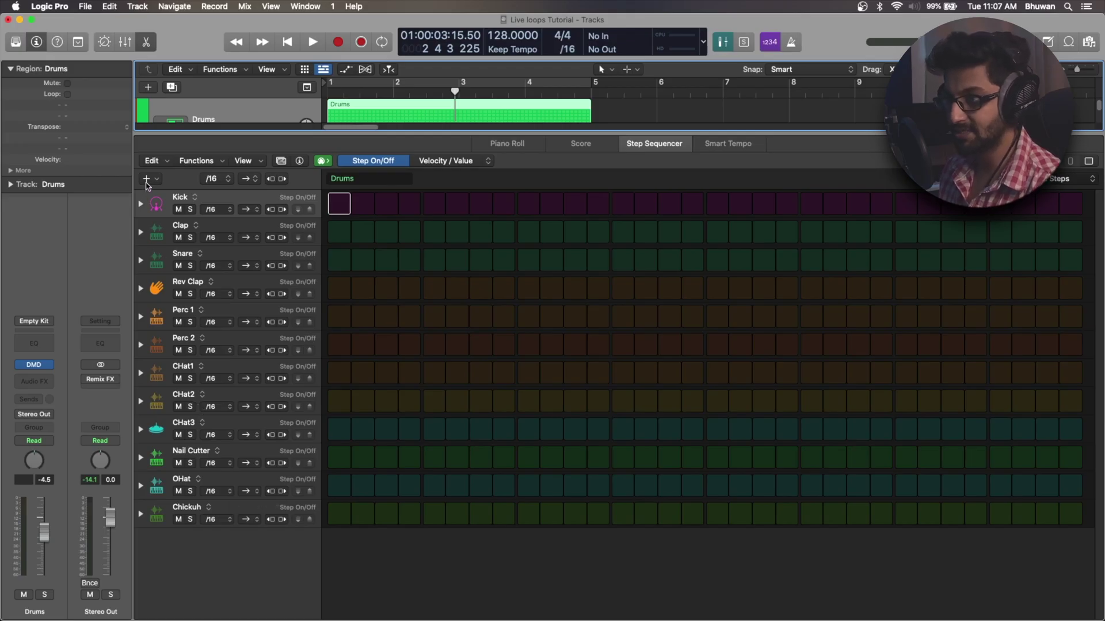
Step: Use Kit Pieces > Add All to add the Shaker and Crash rows, making fourteen kit-piece rows
click(146, 180)
mouse_move(162, 191)
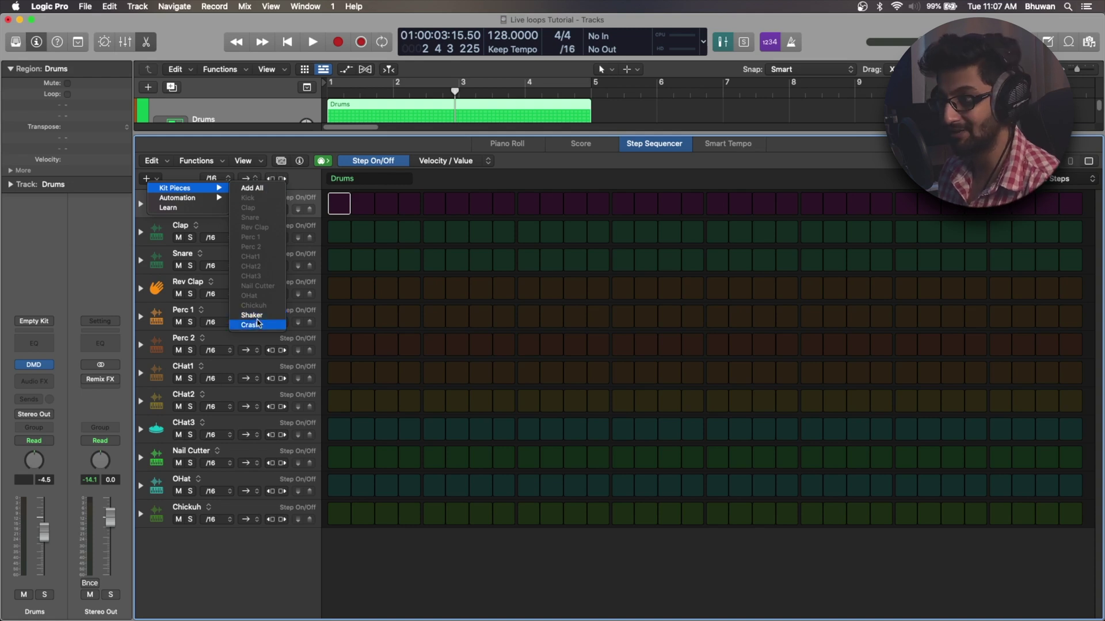
click(259, 190)
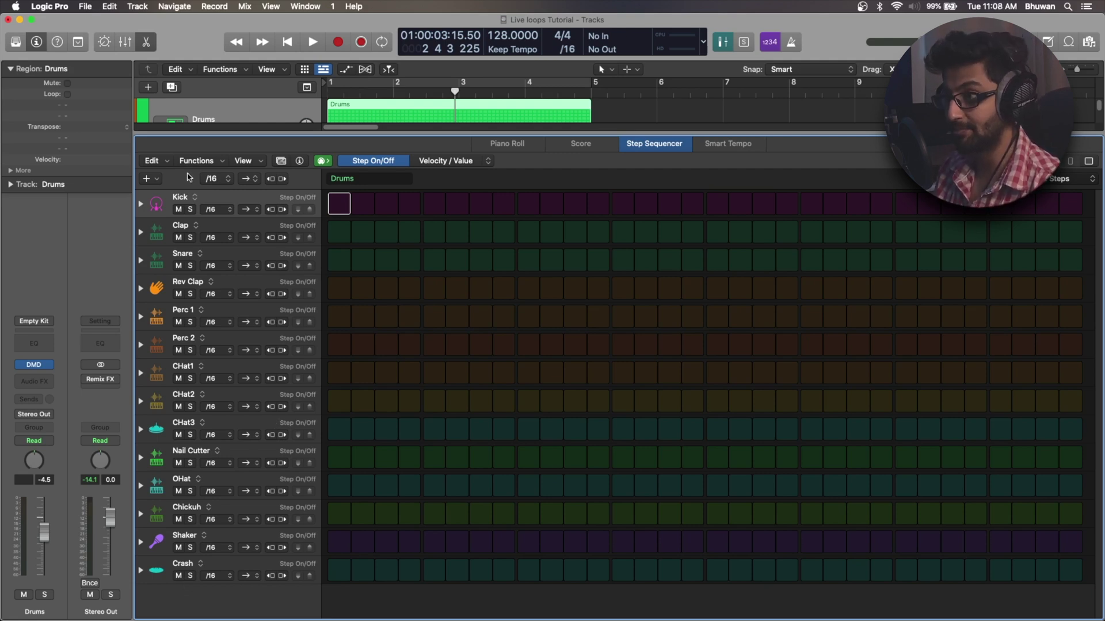
Step: Keep the /16 step rate and place Kicks on steps 1 and 17, Snares on steps 9 and 25
click(216, 178)
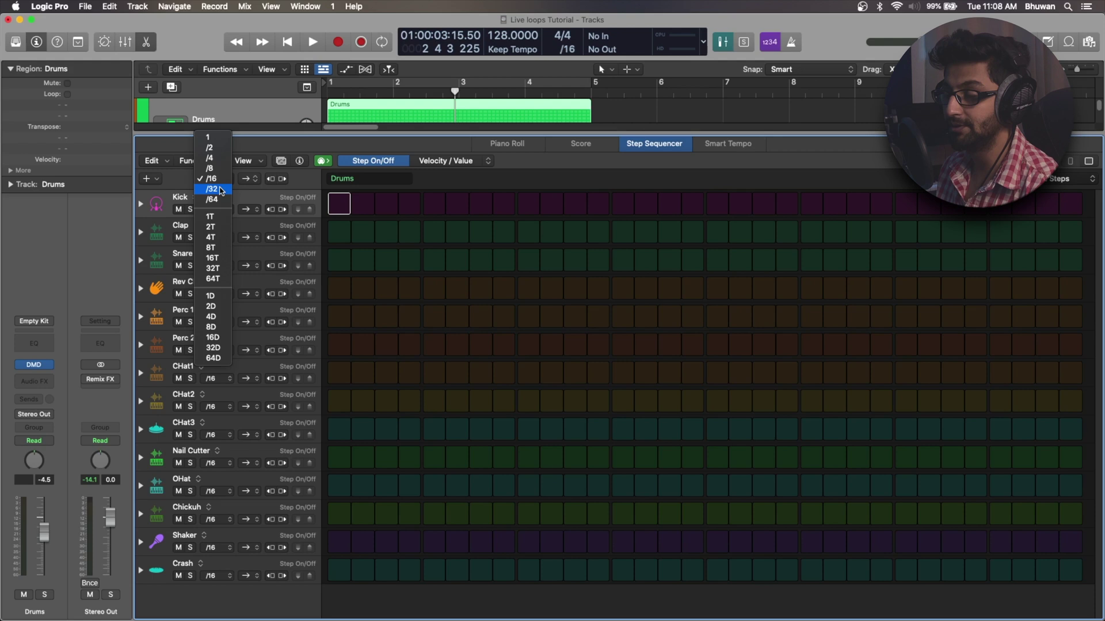
click(339, 204)
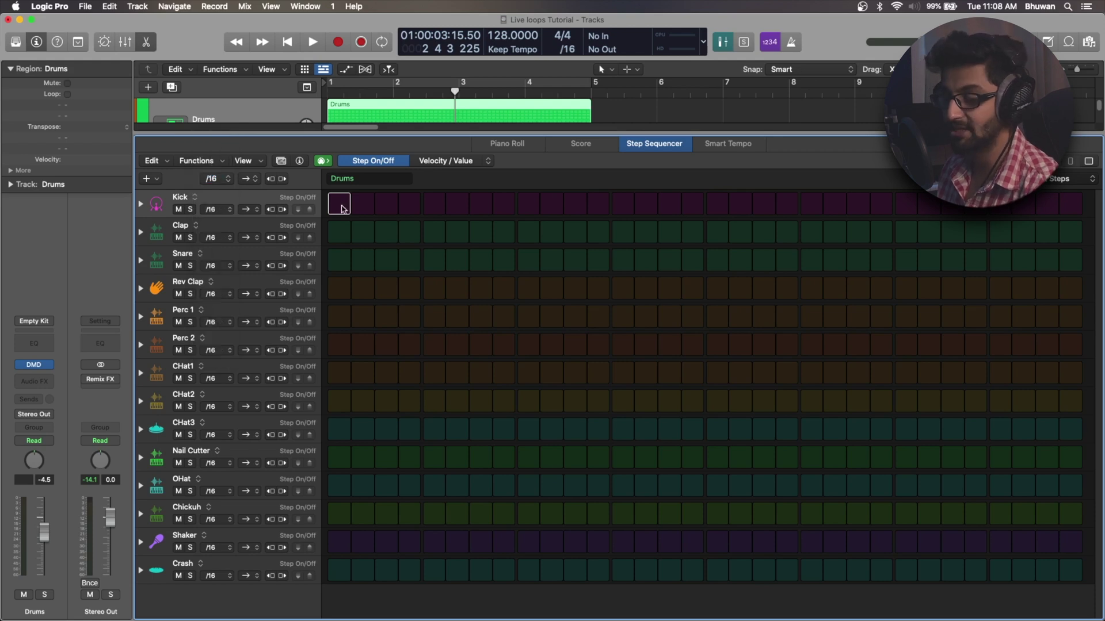
click(339, 204)
click(529, 260)
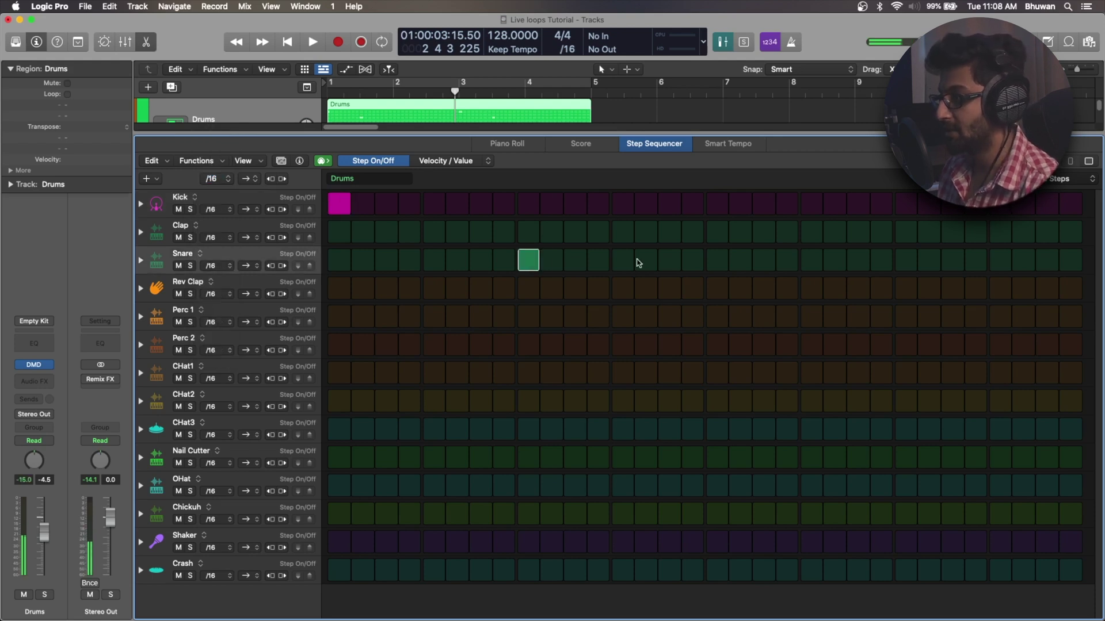
click(723, 207)
click(904, 261)
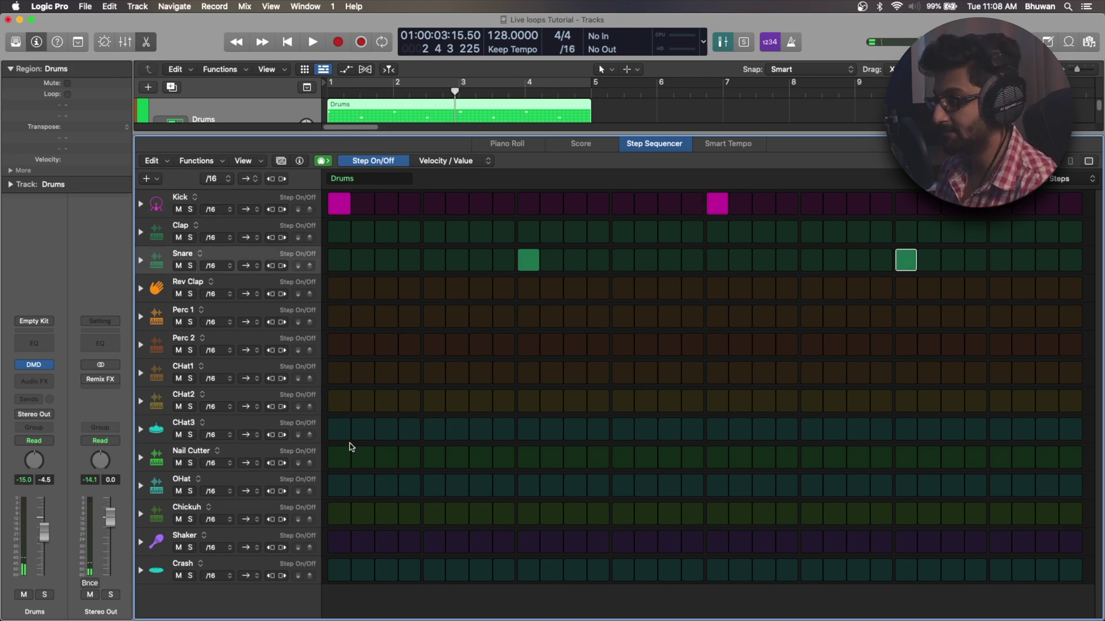
Step: Audition the pattern, switch every row to a /32 step rate, and audition it again
key(space)
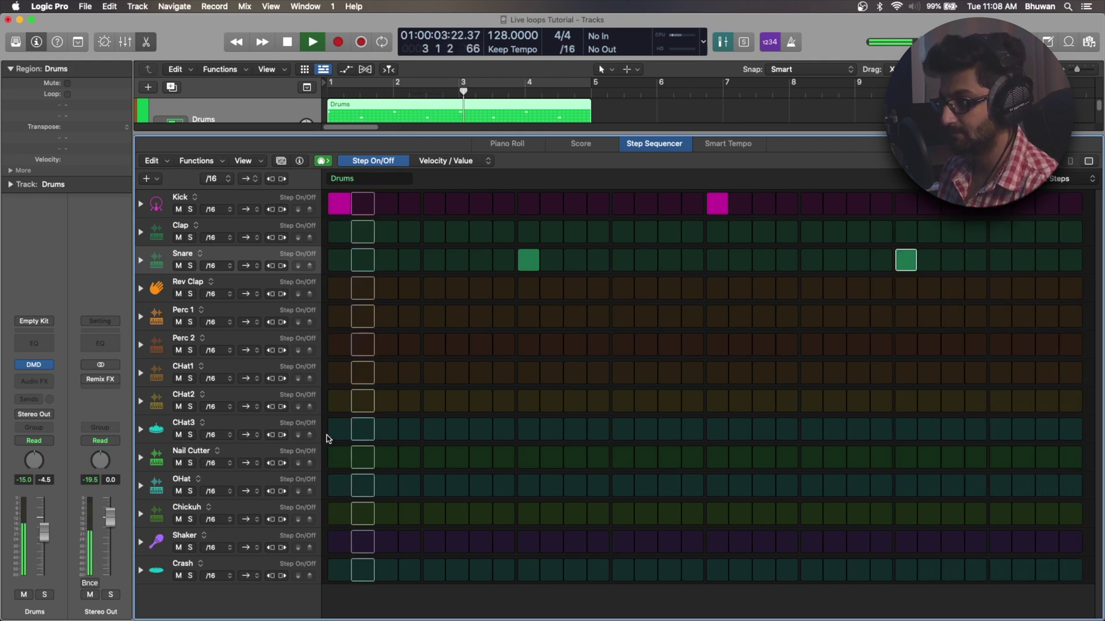
key(space)
click(224, 181)
click(211, 189)
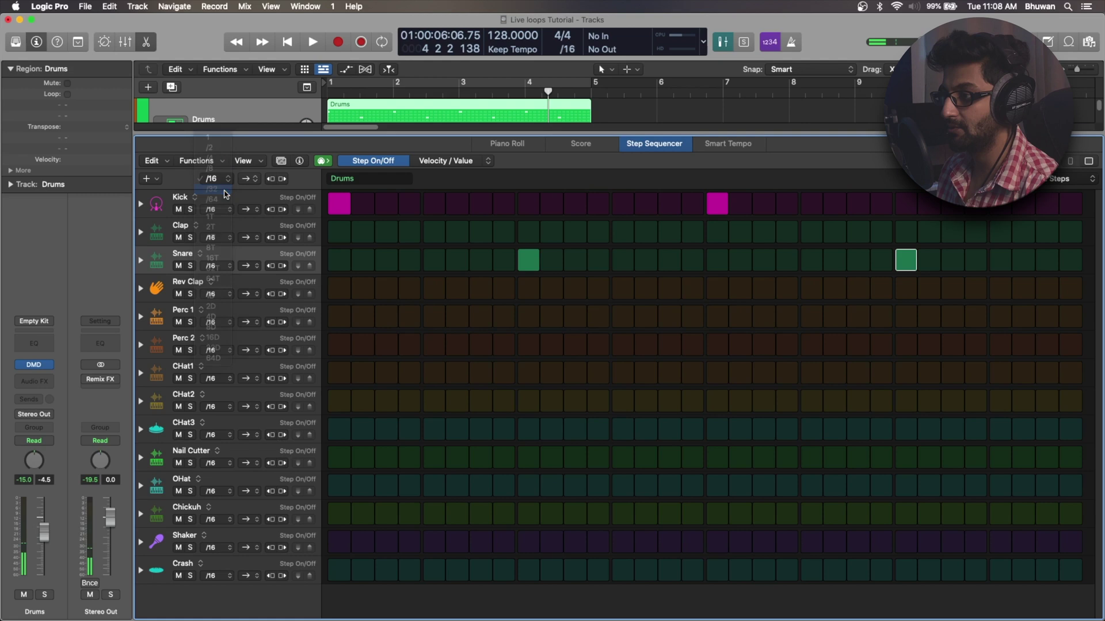
key(space)
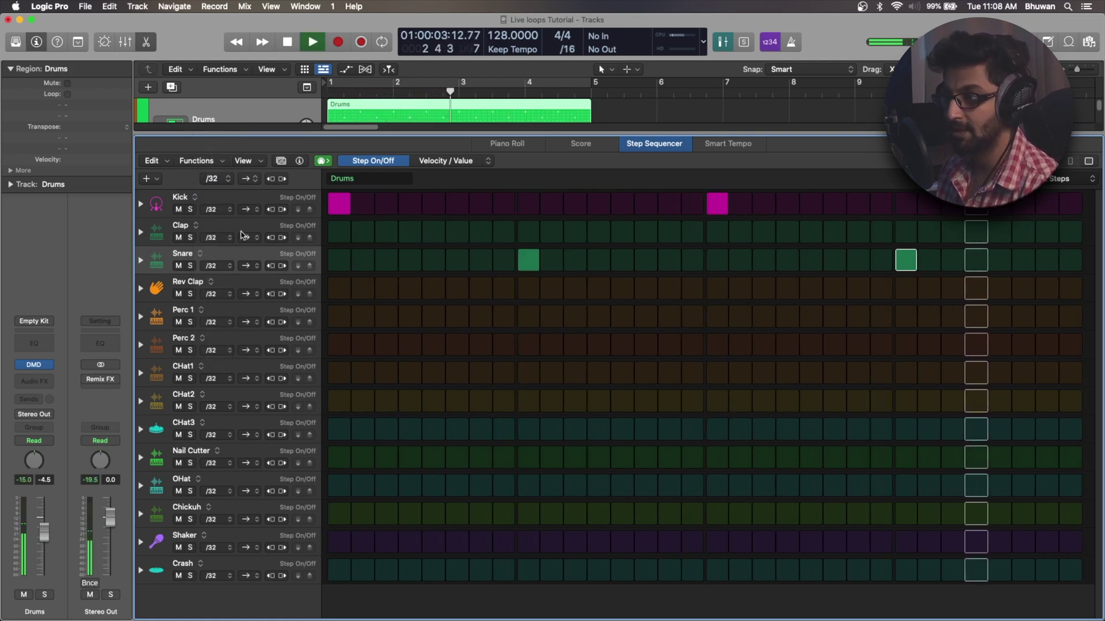
key(space)
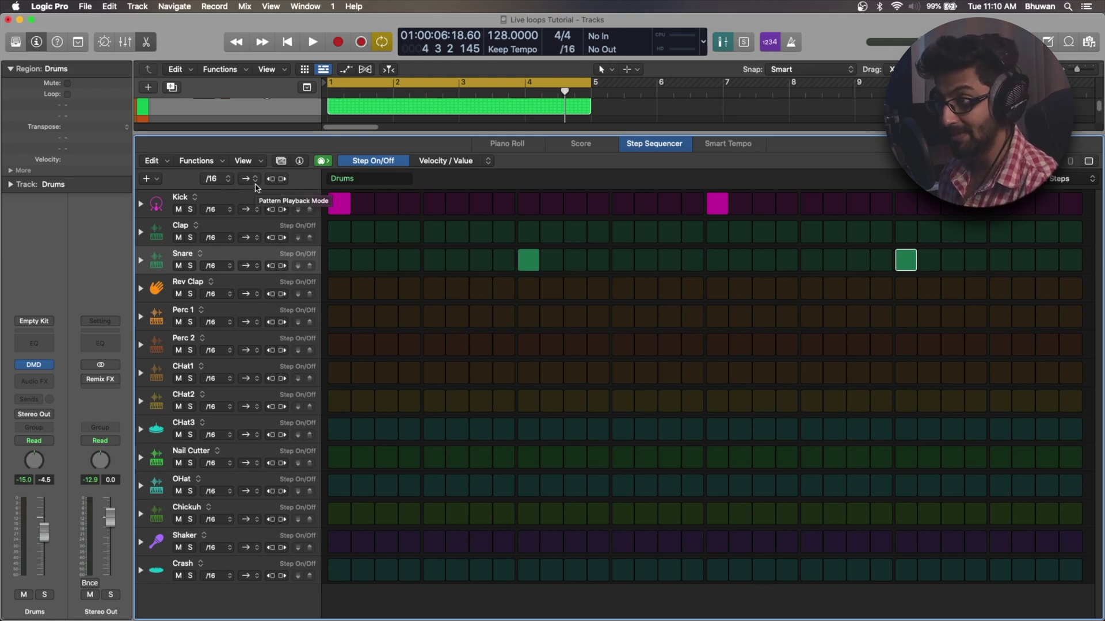
Step: Set the pattern playback direction to Reverse and play it back once
click(253, 179)
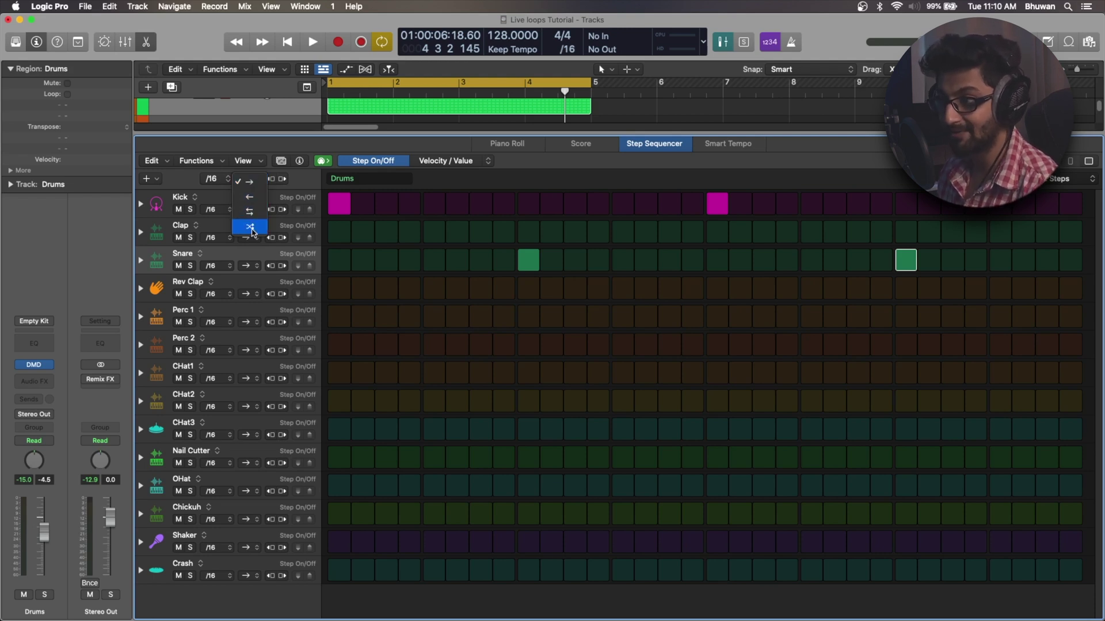
click(249, 196)
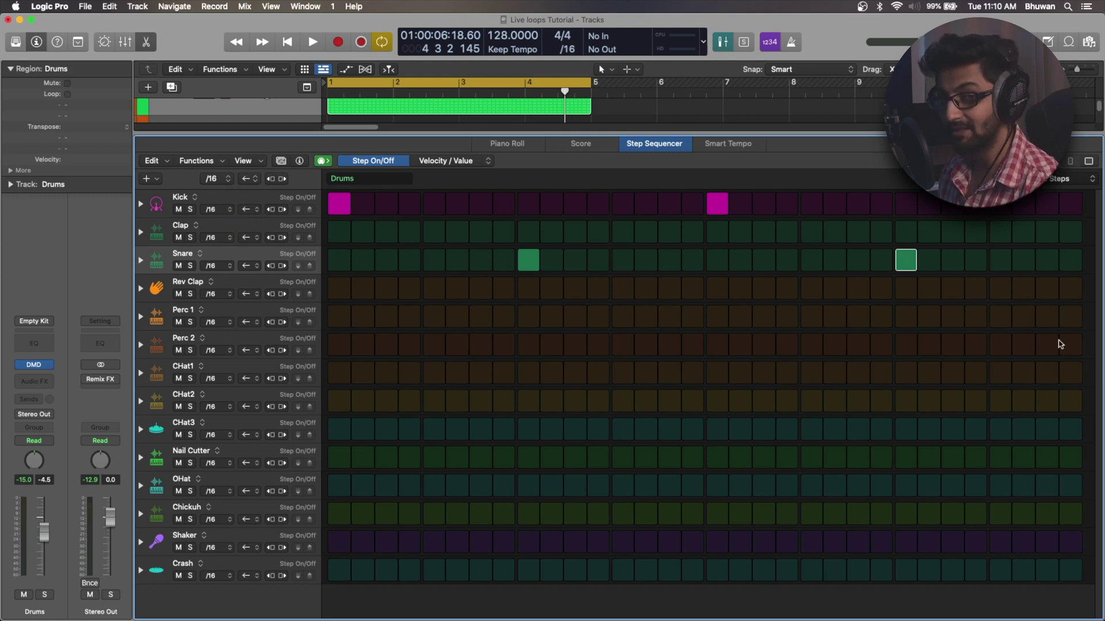
key(space)
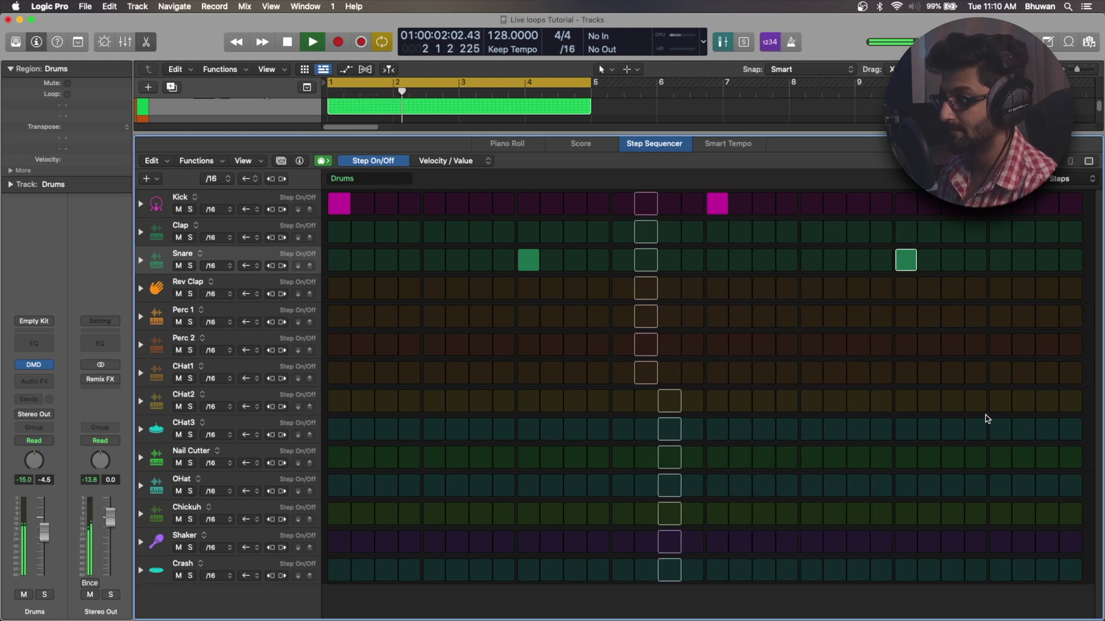
key(space)
Step: Change the playback direction to Ping-Pong and play the pattern again
click(245, 191)
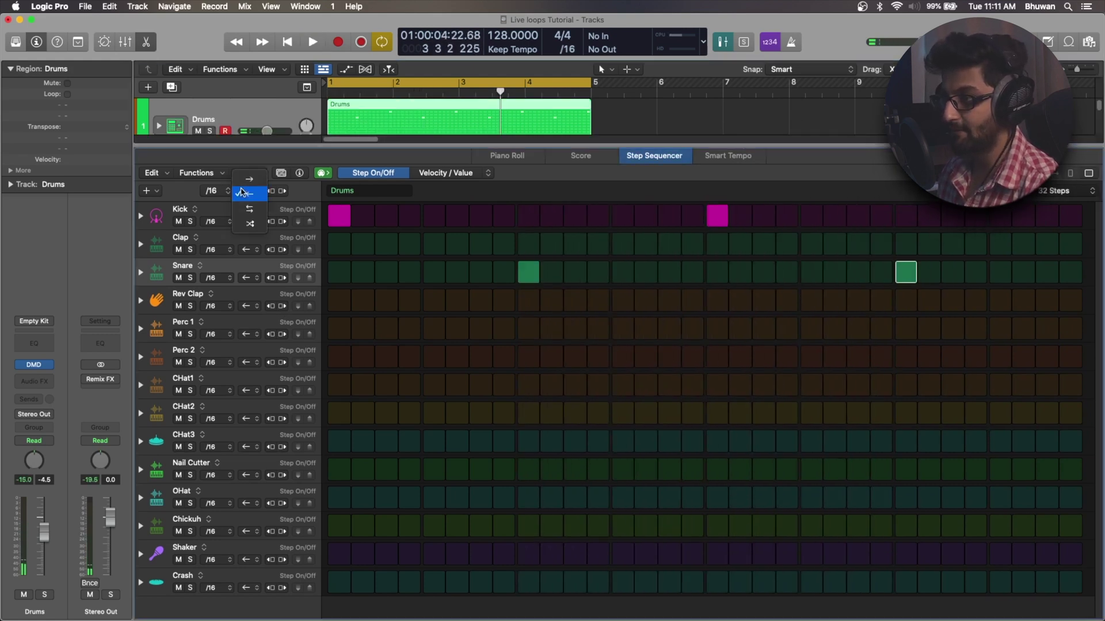
click(254, 209)
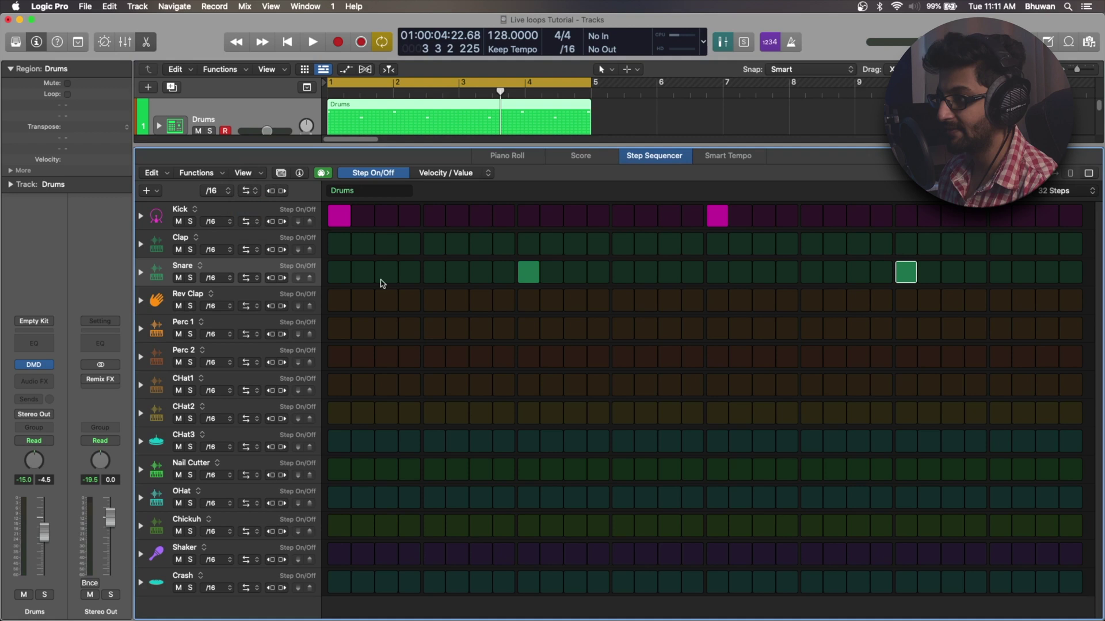
key(space)
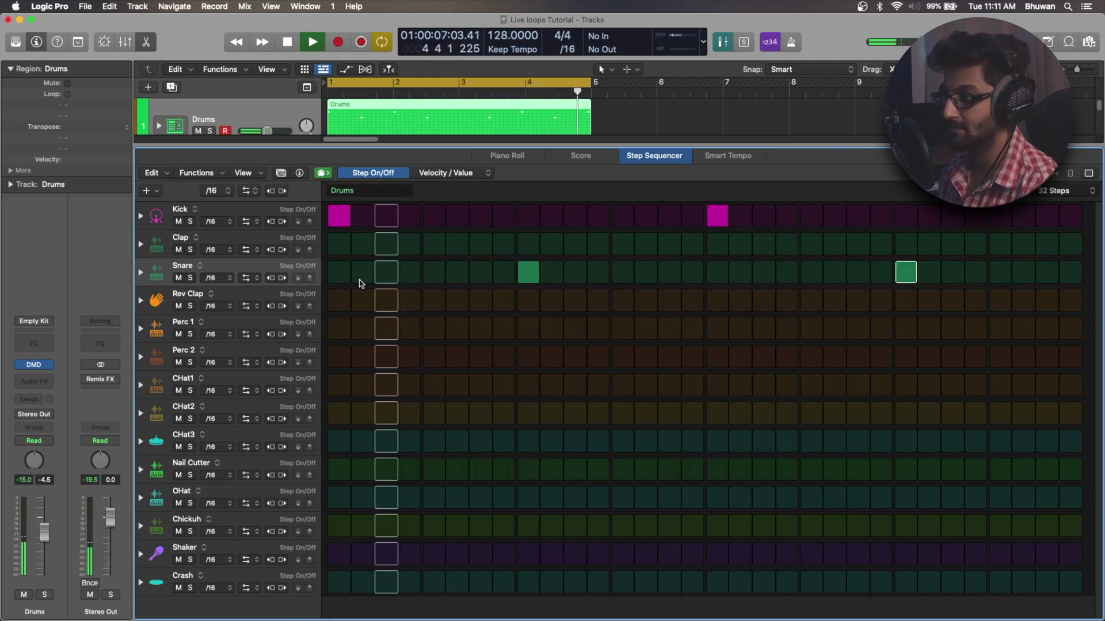
key(space)
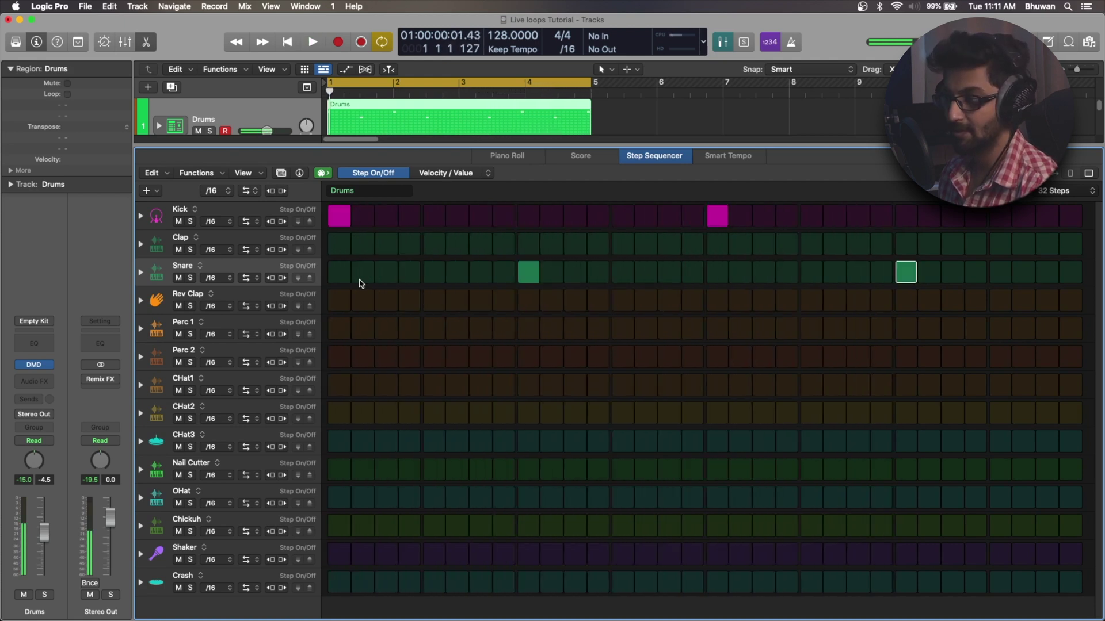
Step: Unmute the Chords track and show its region's eight note rows, C3 to C2, in the Step Sequencer
click(248, 192)
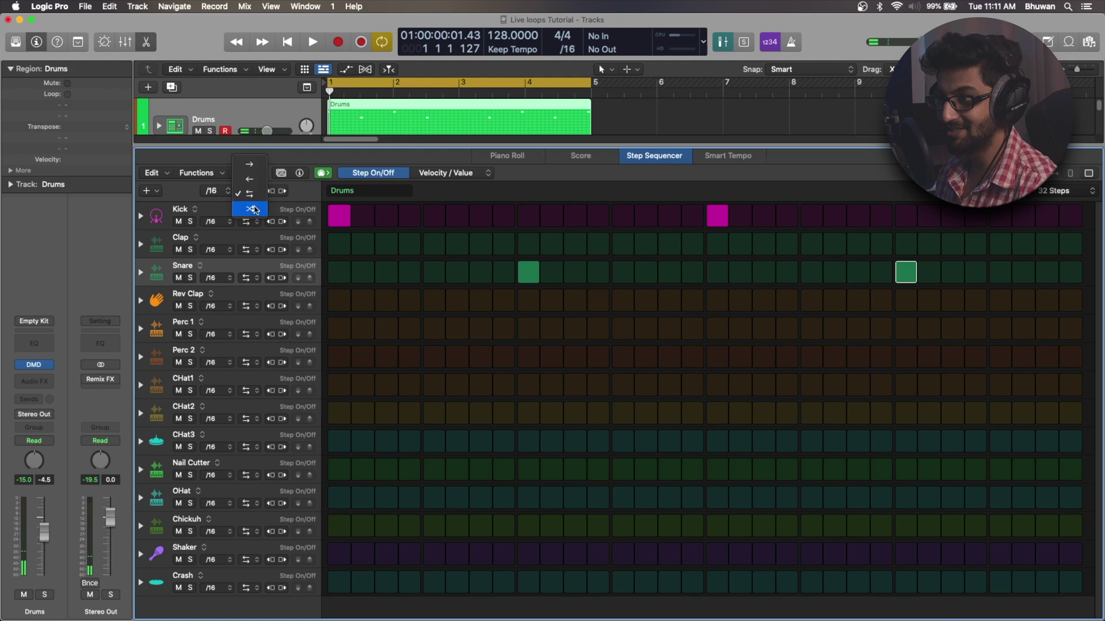
click(353, 150)
drag(352, 145, 363, 538)
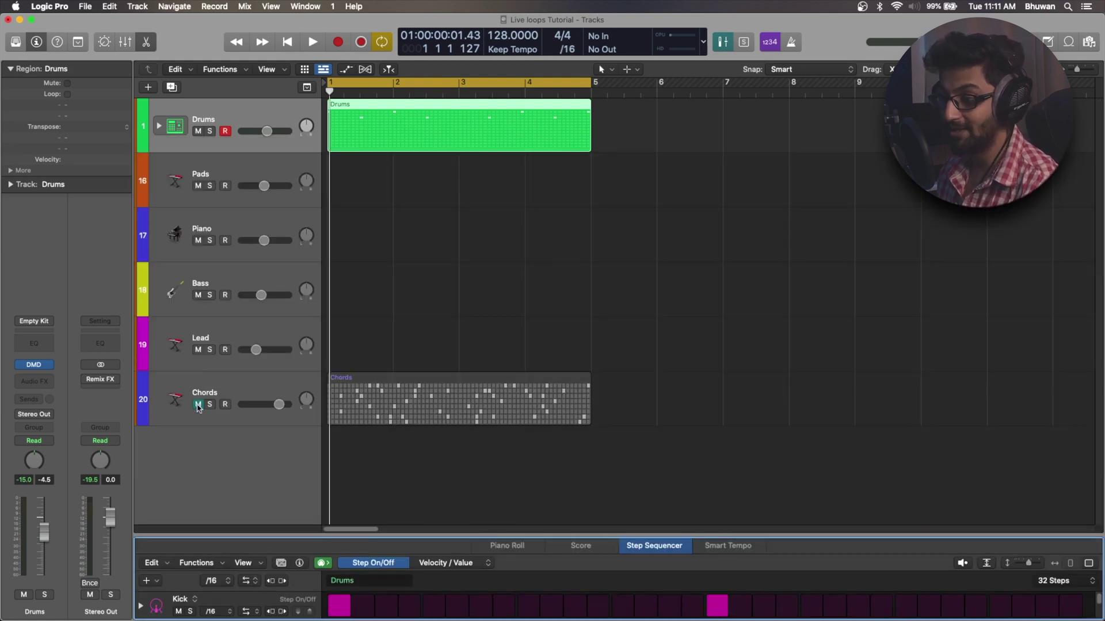
click(198, 405)
click(372, 380)
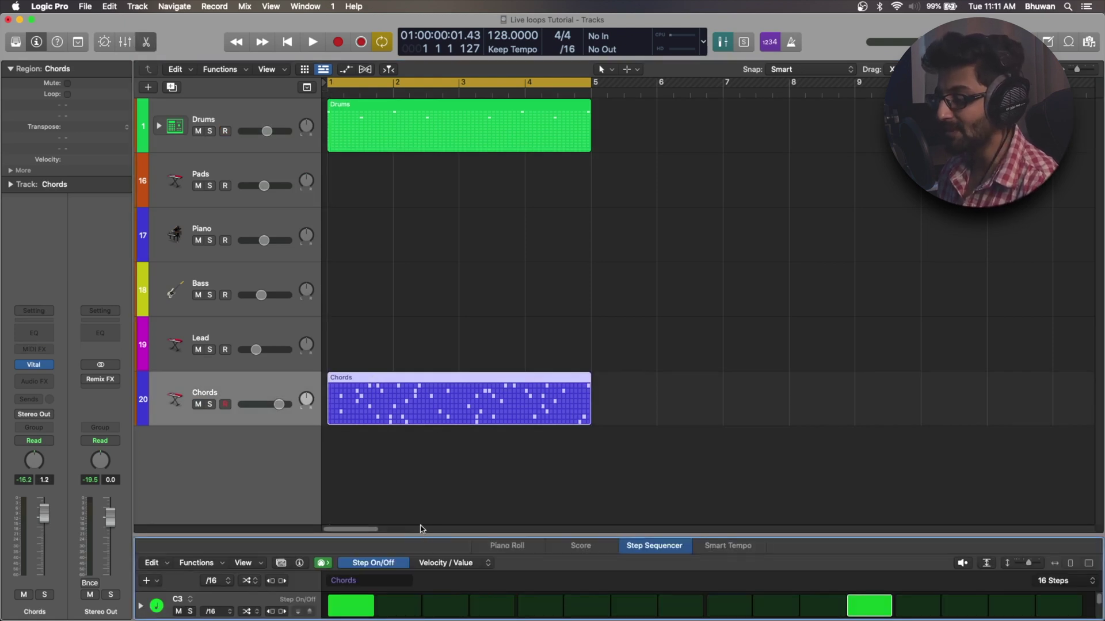
drag(423, 535, 423, 138)
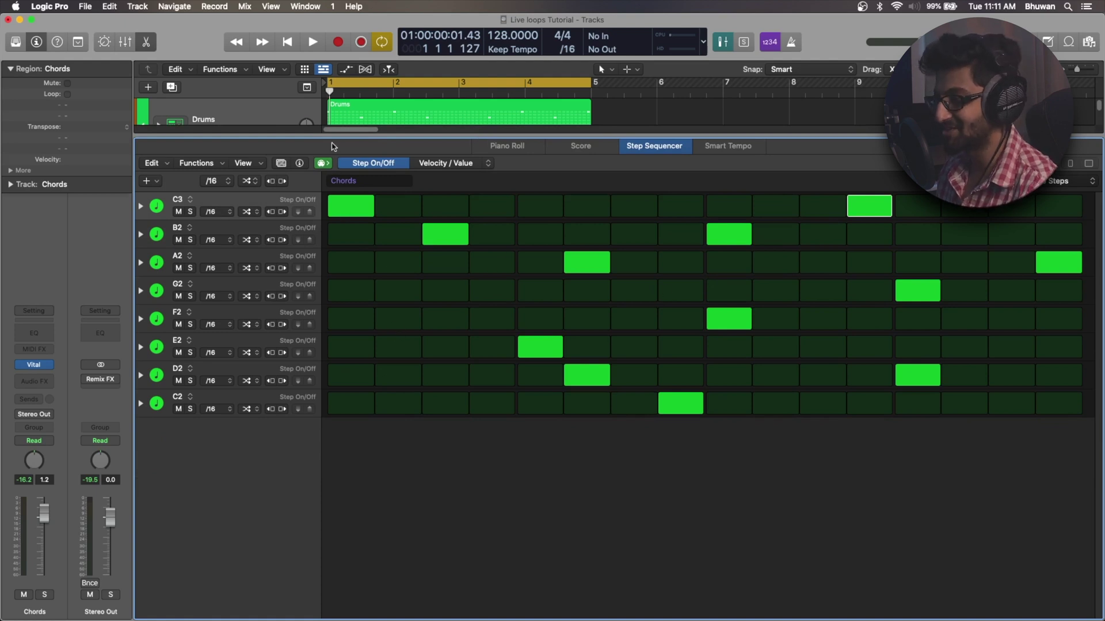
Step: Play the Chords pattern, then shrink the editor and mute the Chords track again
key(space)
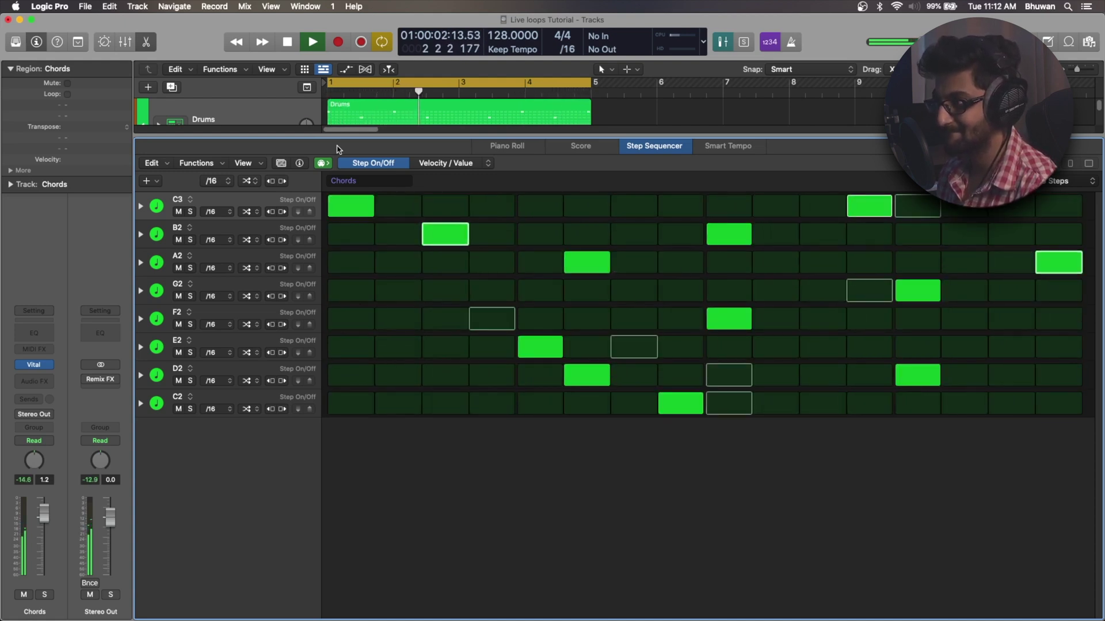
key(space)
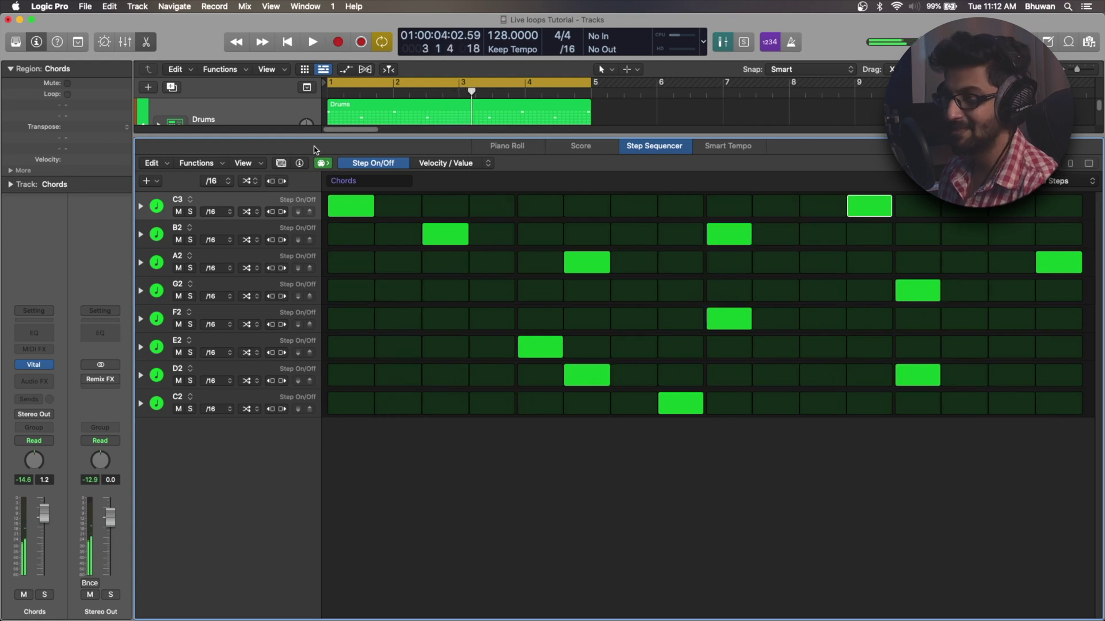
drag(316, 137, 326, 476)
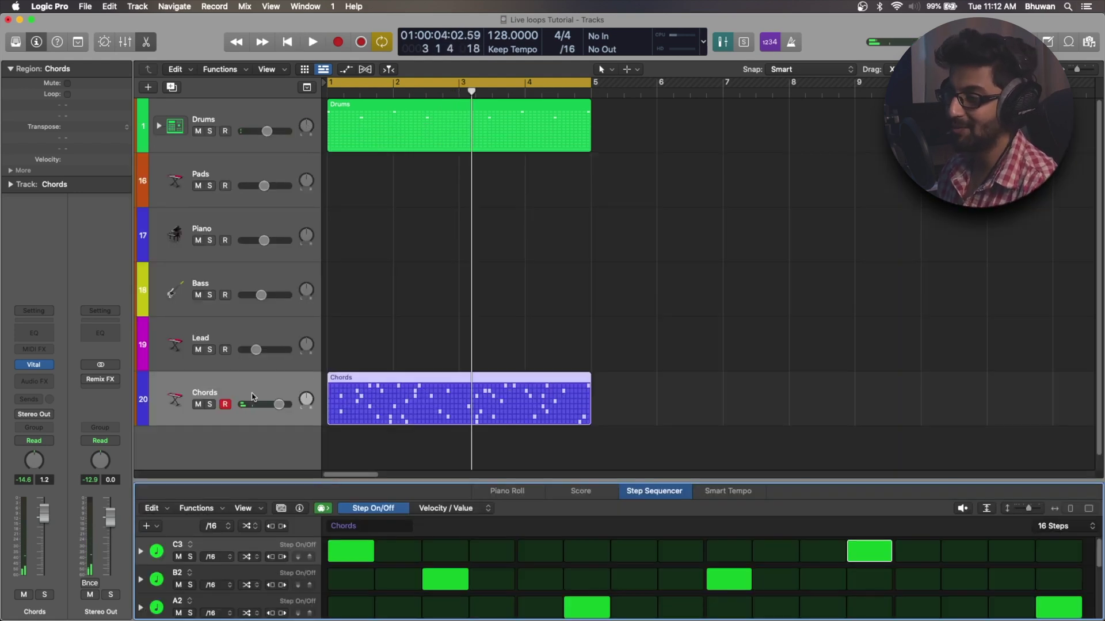
click(198, 405)
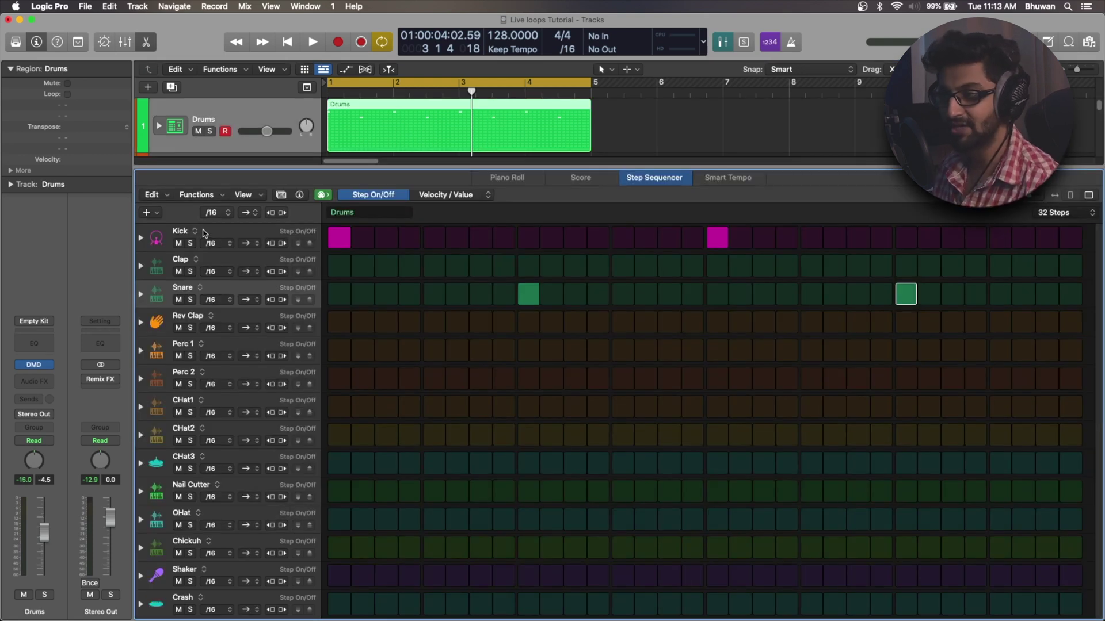
Step: Open the pattern functions list, then the step pattern library
click(196, 194)
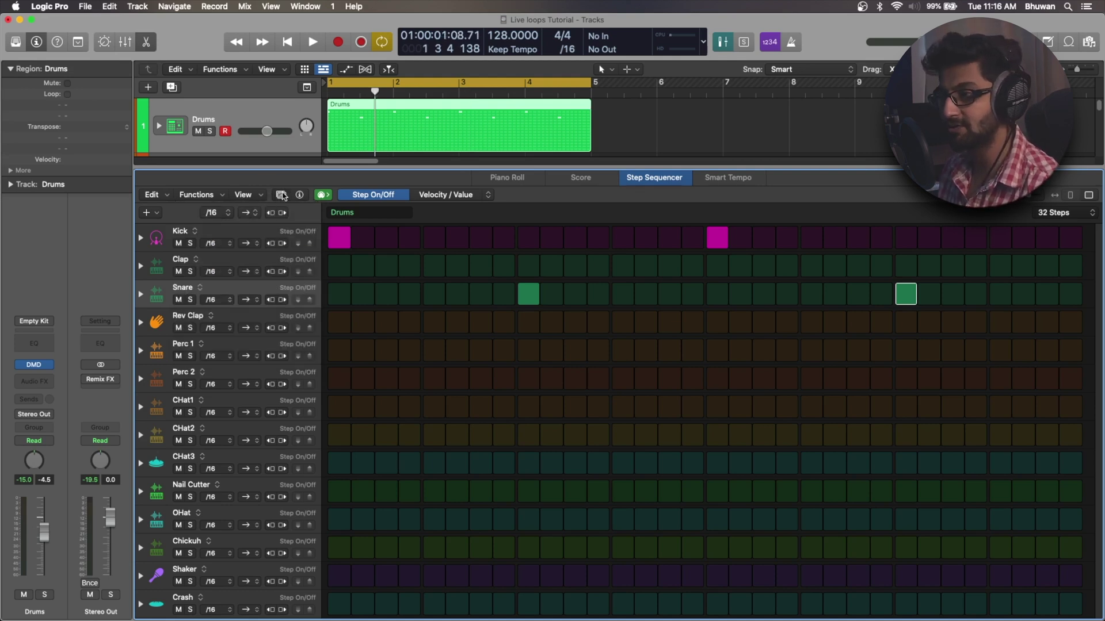
click(281, 195)
Step: Browse the built-in Drums patterns in the library, then list the Melodic patterns
click(300, 196)
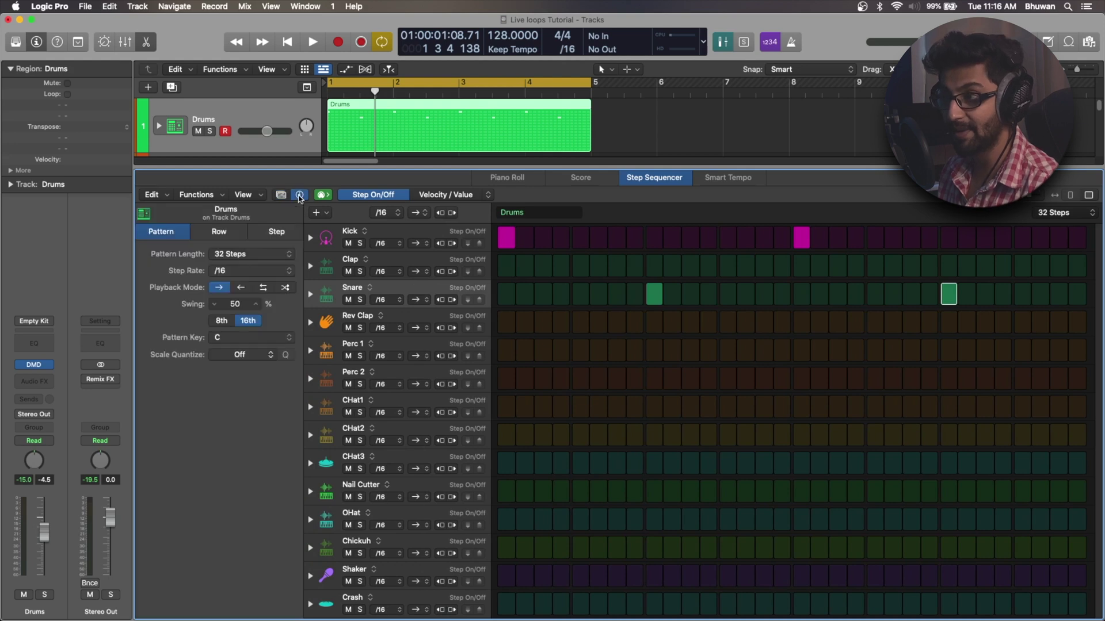
click(284, 197)
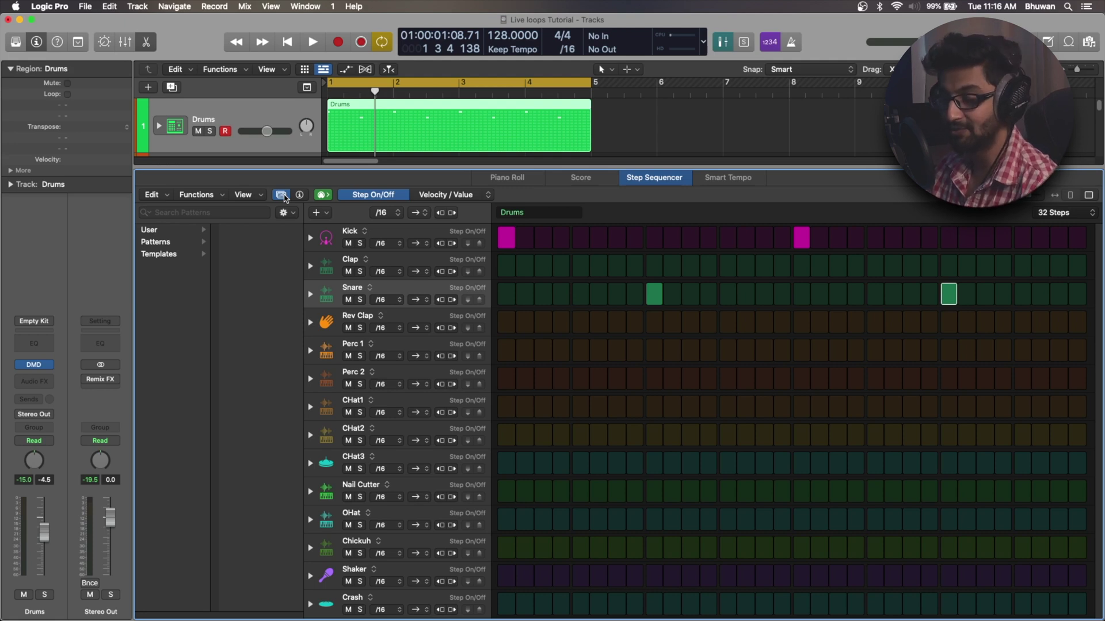
click(161, 243)
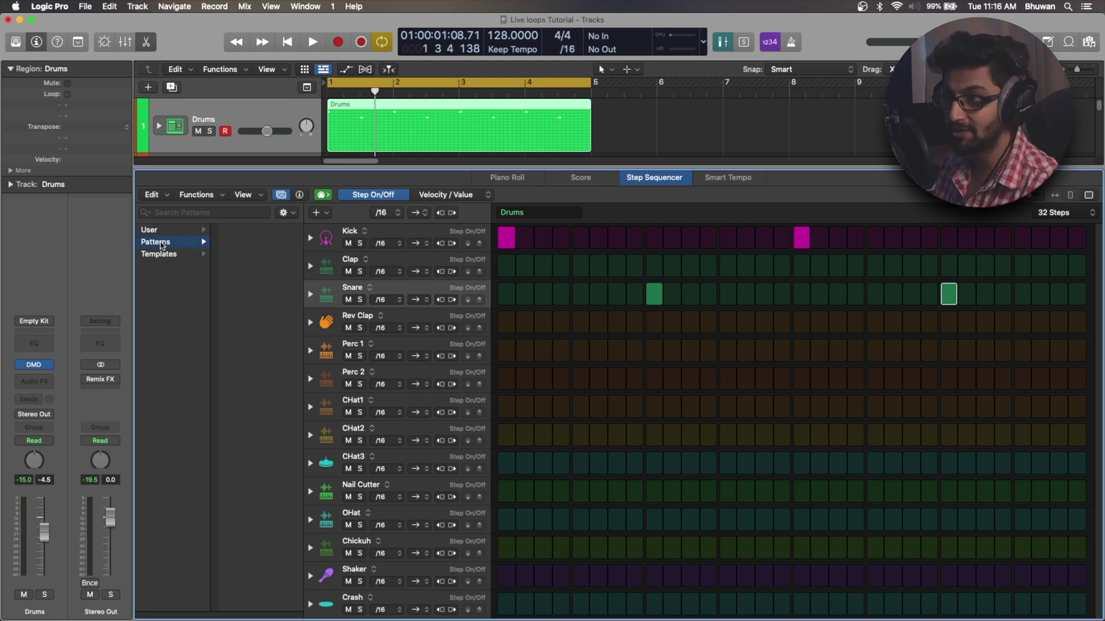
click(225, 244)
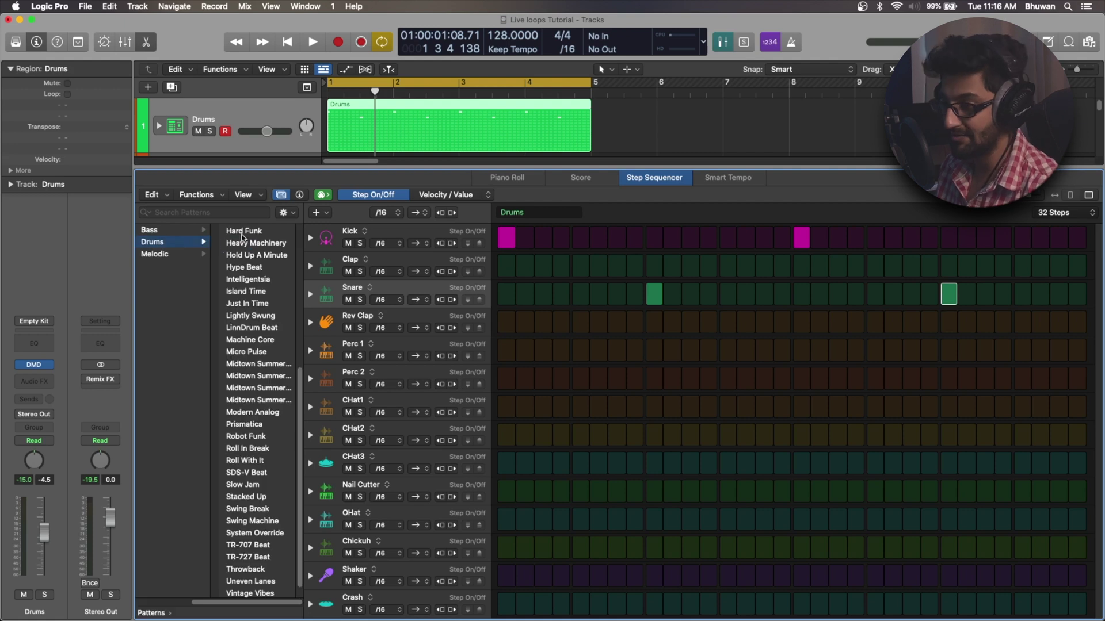
scroll(259, 555, down, 2)
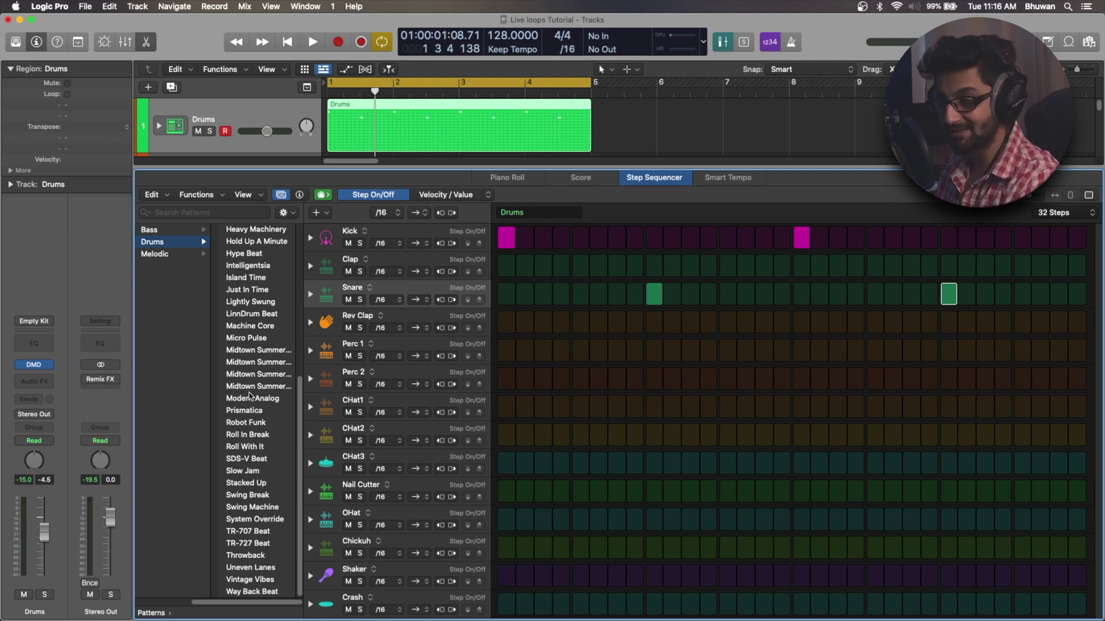
click(150, 256)
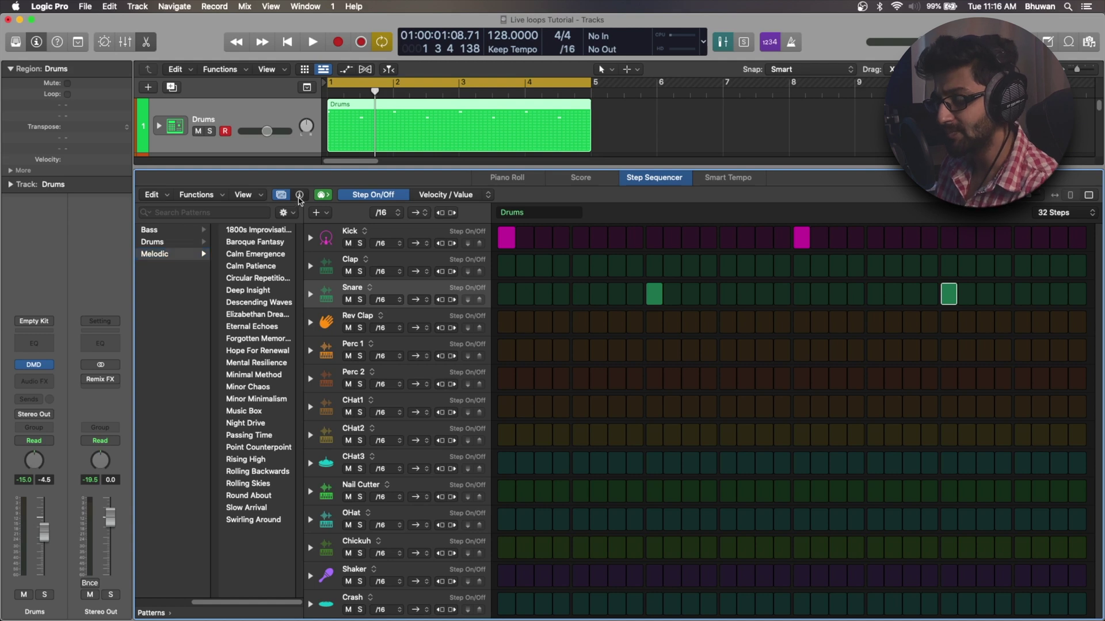
Step: Switch the side panel to the pattern settings view
click(299, 196)
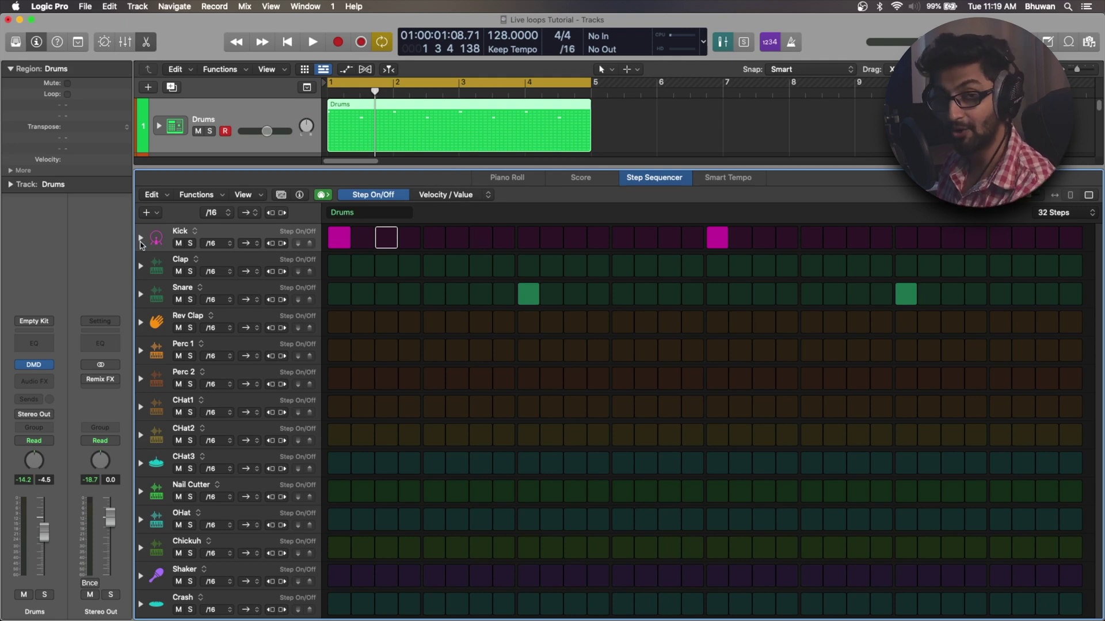
Step: Expand and collapse the Kick row, test extra Kick steps, then lower Kick step 1's velocity to 68
click(140, 239)
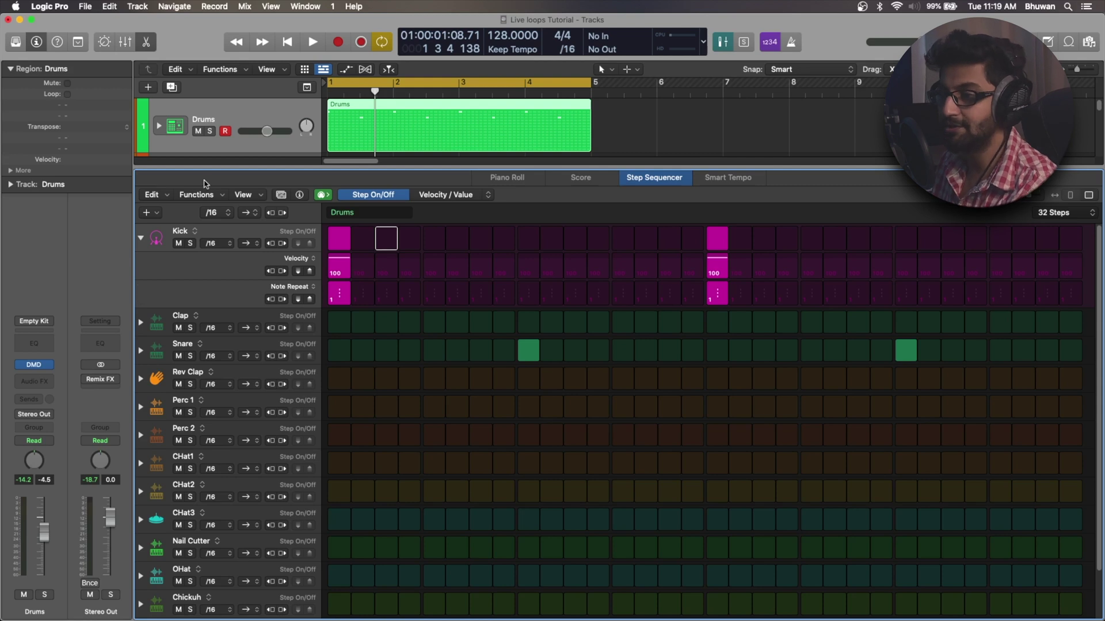
click(141, 238)
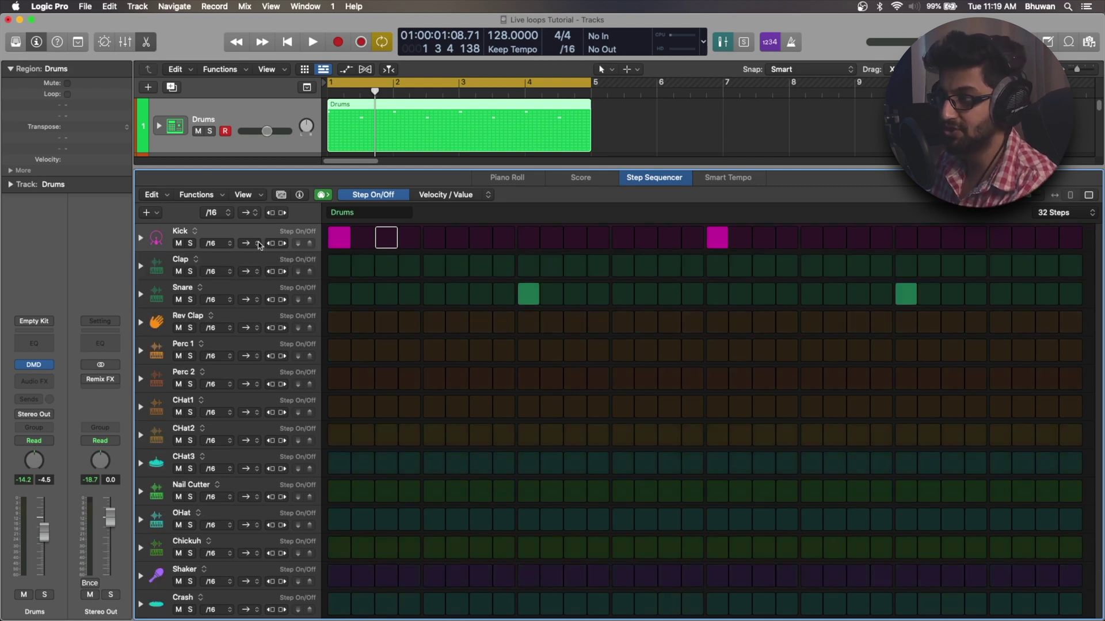
click(363, 241)
click(390, 243)
click(362, 240)
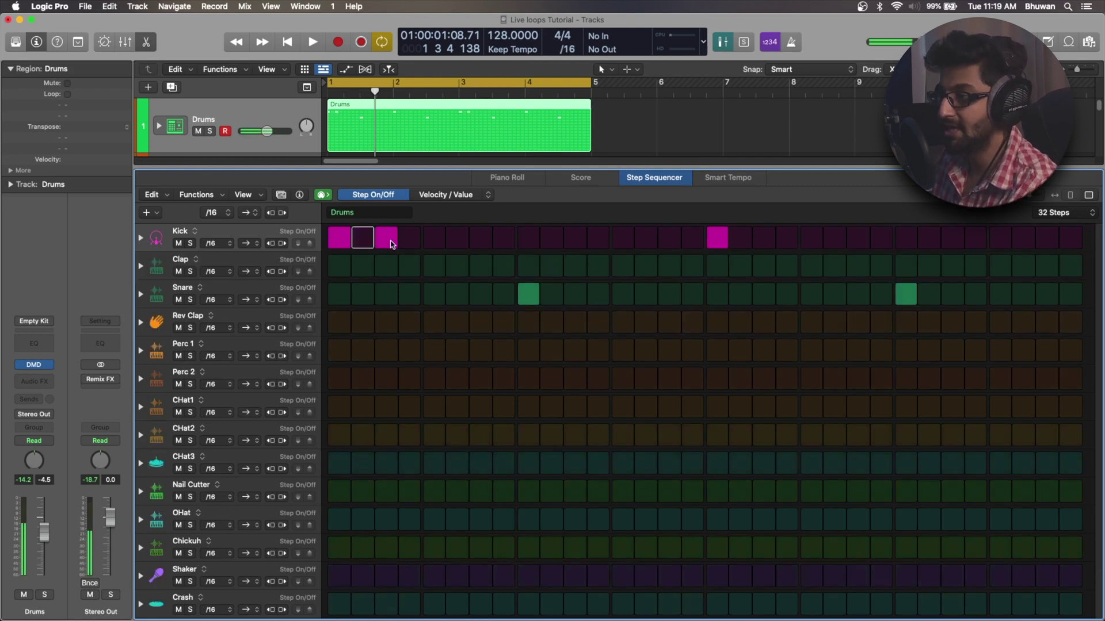
click(390, 245)
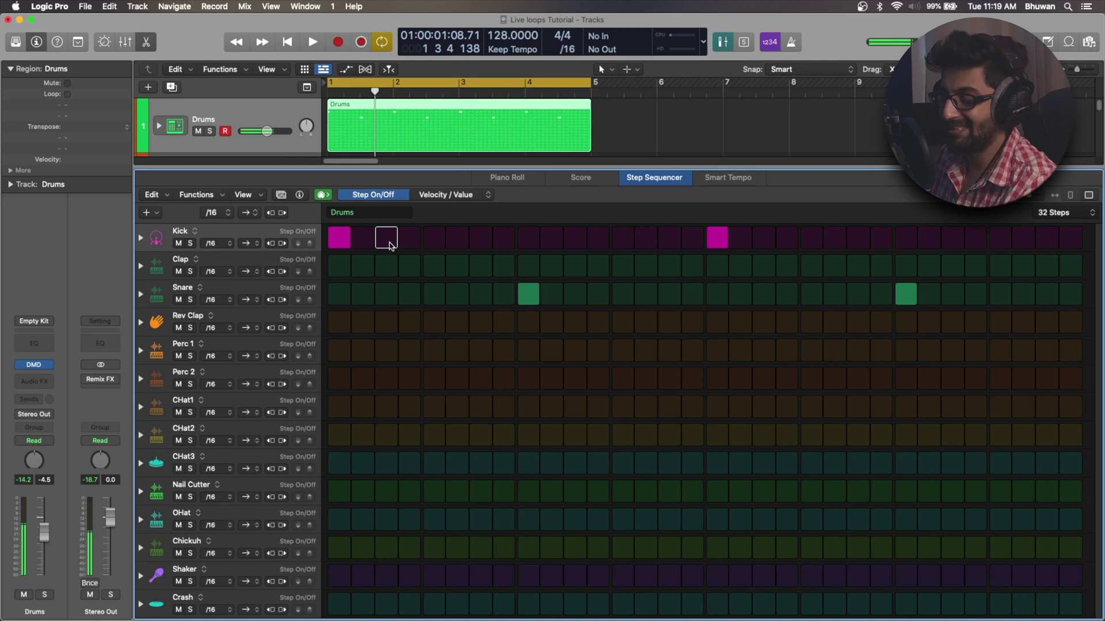
click(451, 197)
drag(342, 232, 343, 243)
Step: Give the first Kick step a 25% chance in Chance mode, and toggle Kick step 5 in Step On/Off mode
click(490, 195)
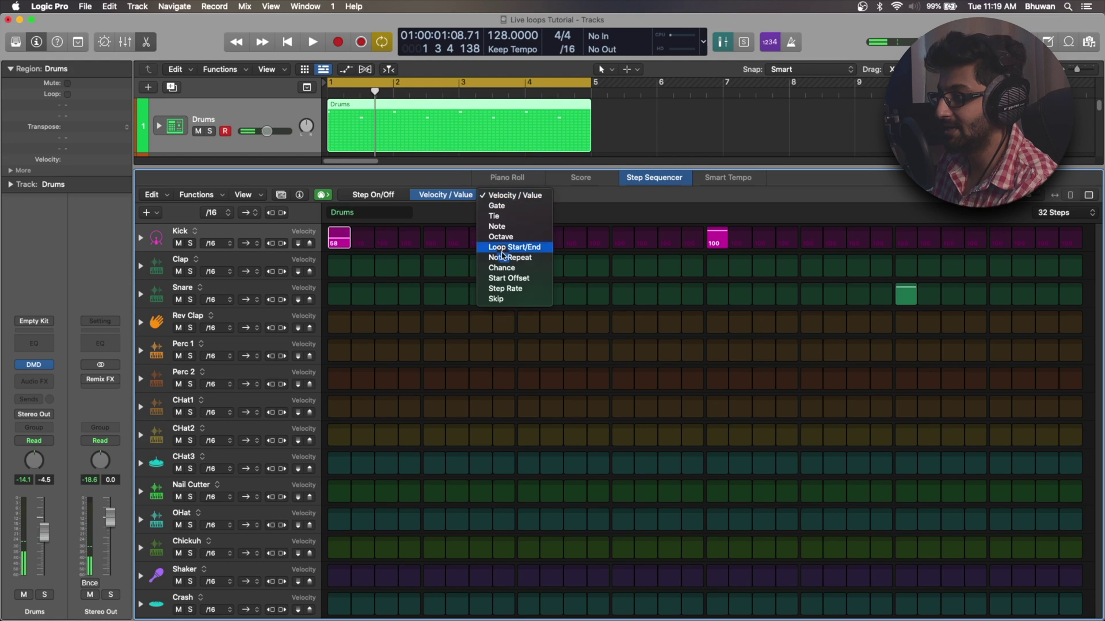
key(Escape)
drag(342, 246, 342, 256)
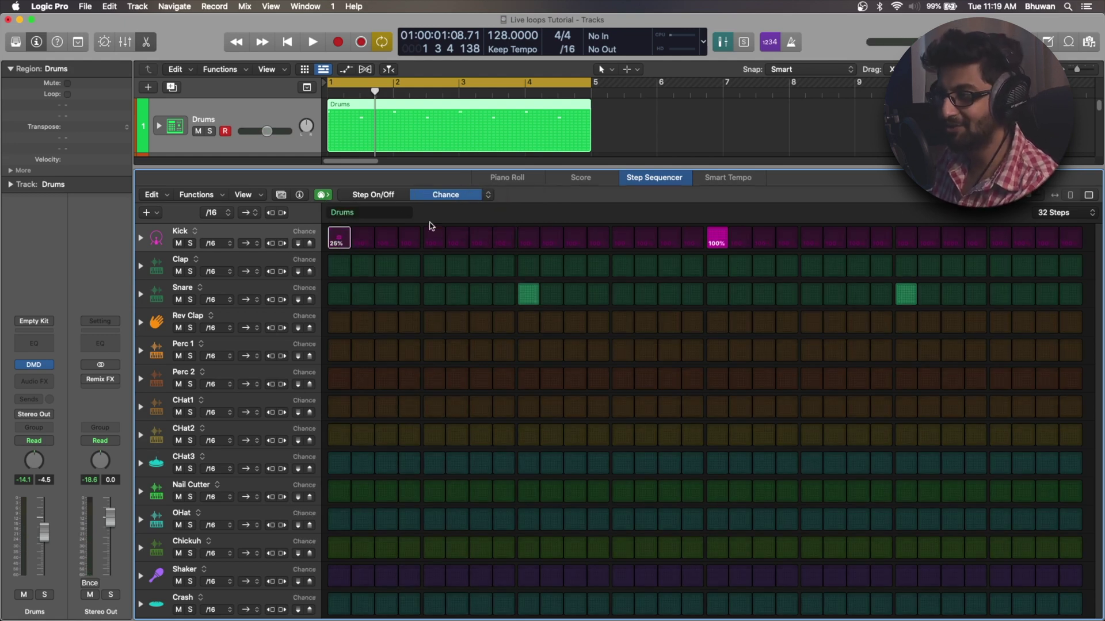
click(395, 196)
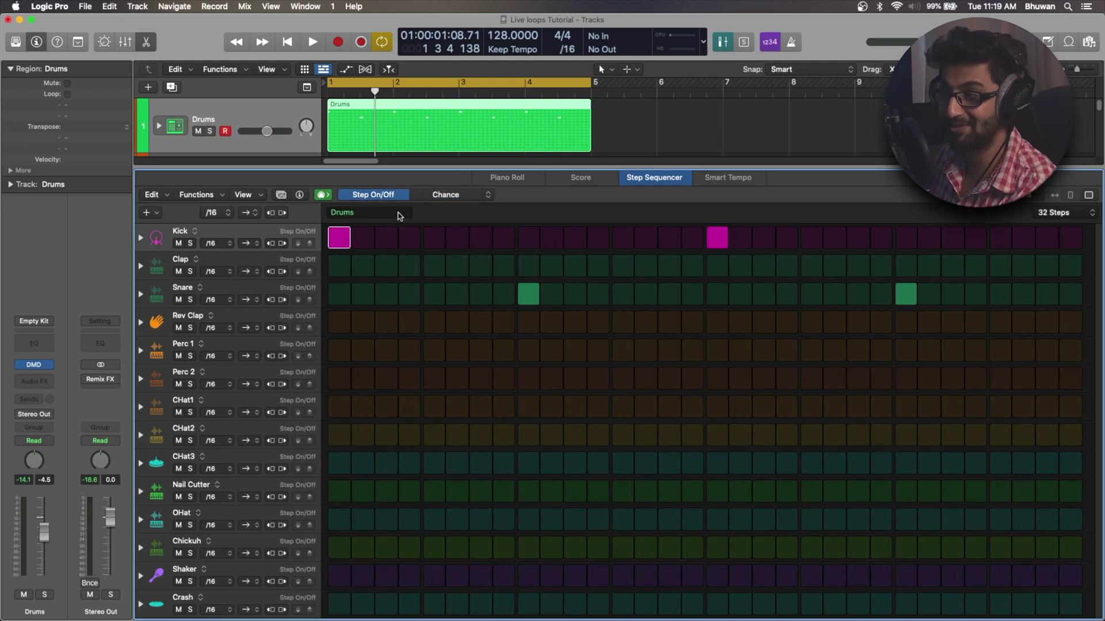
click(433, 240)
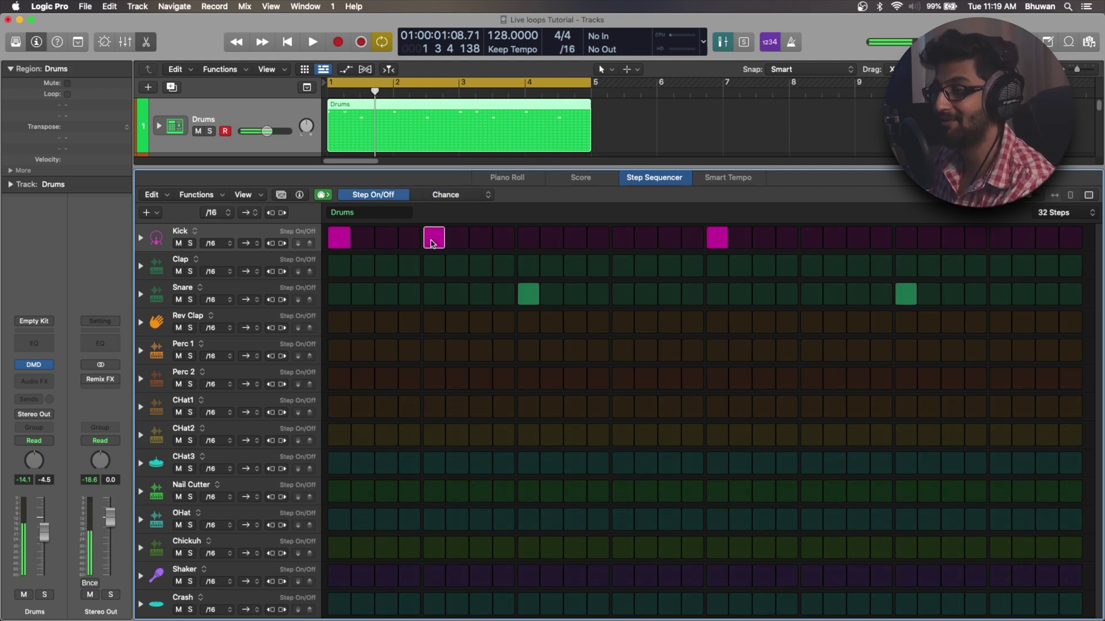
click(453, 196)
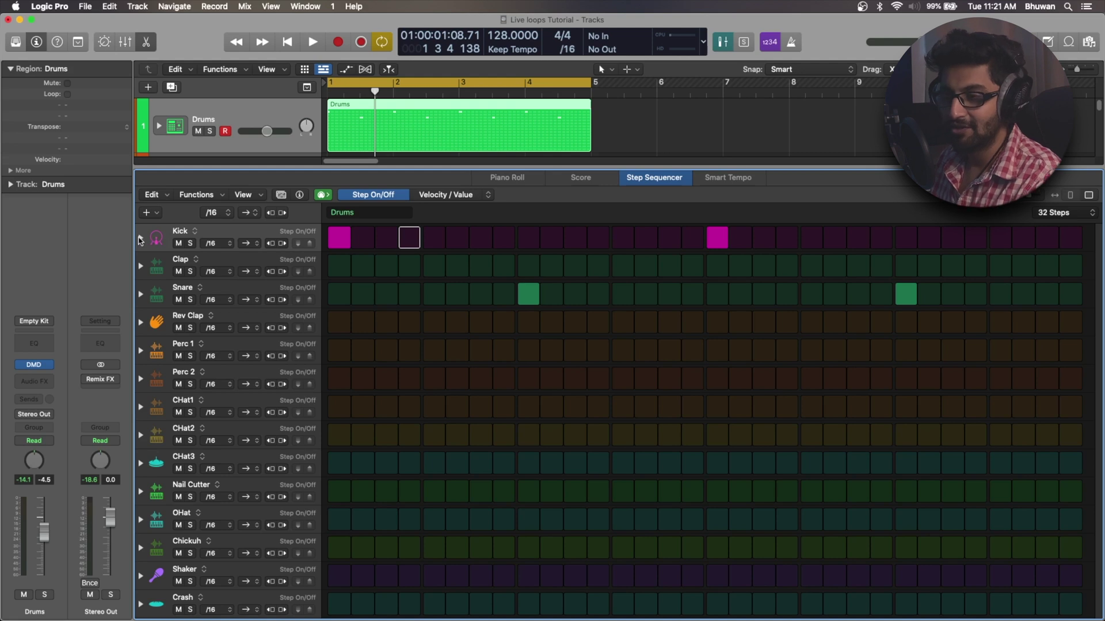
click(141, 240)
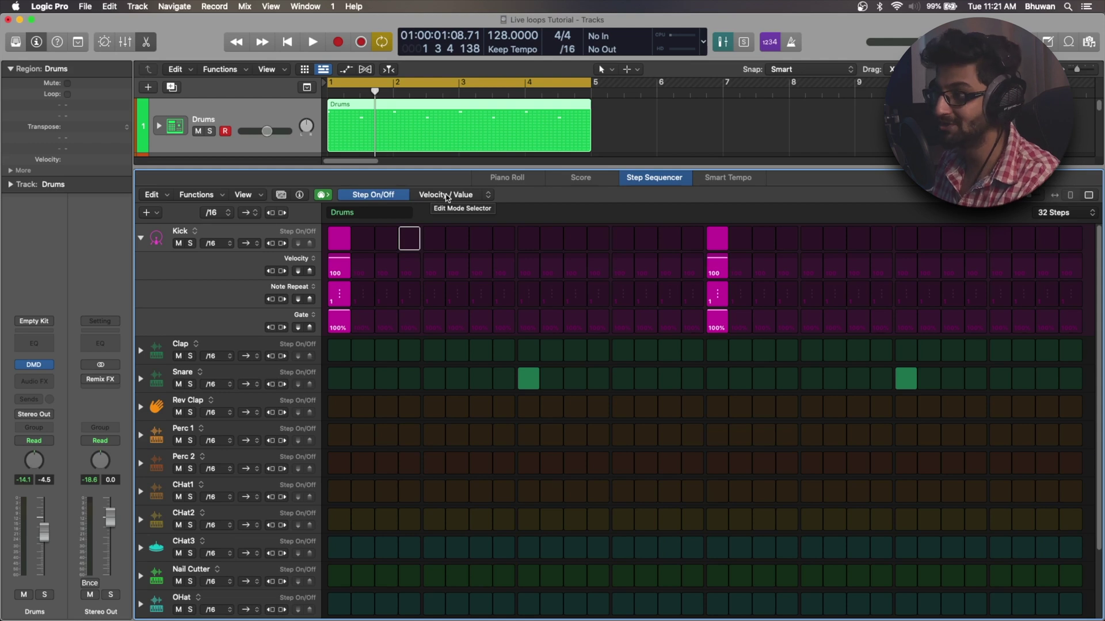
click(437, 241)
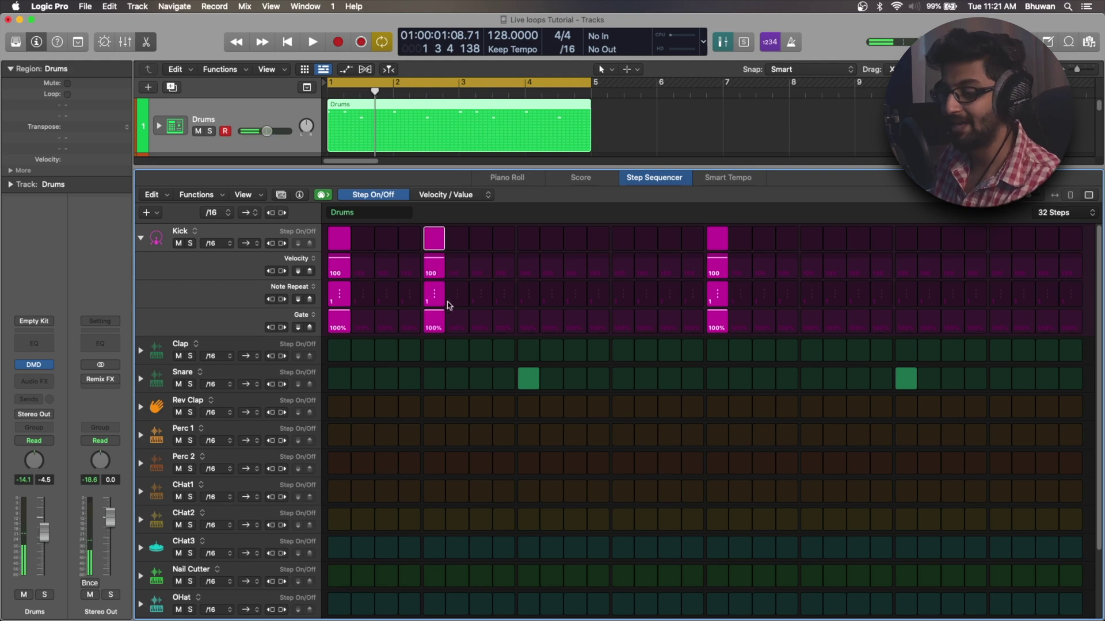
click(434, 237)
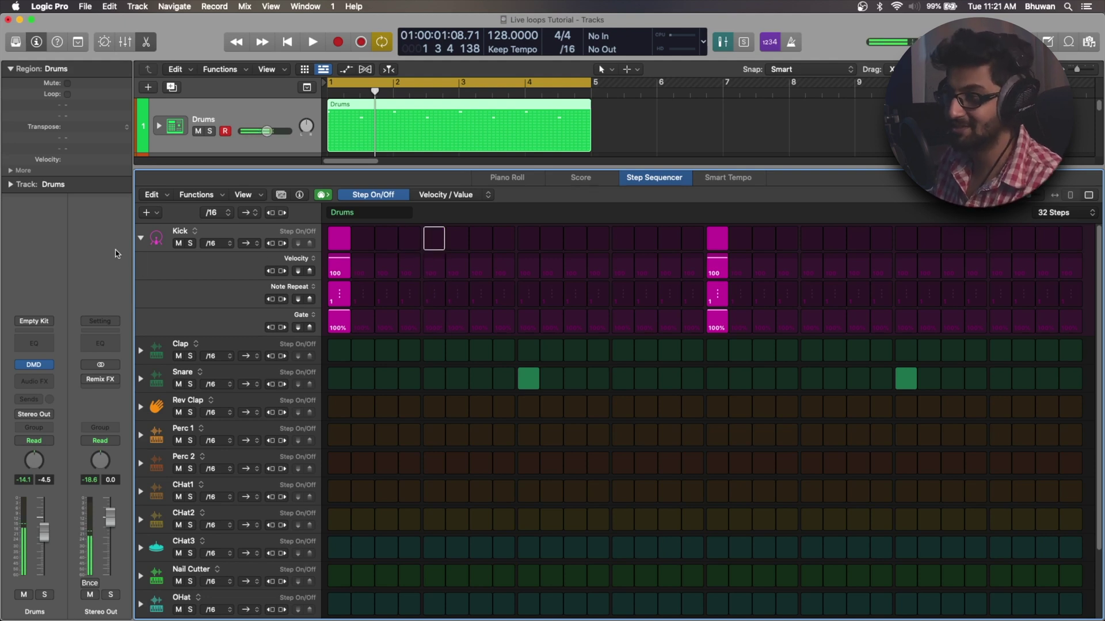
click(141, 239)
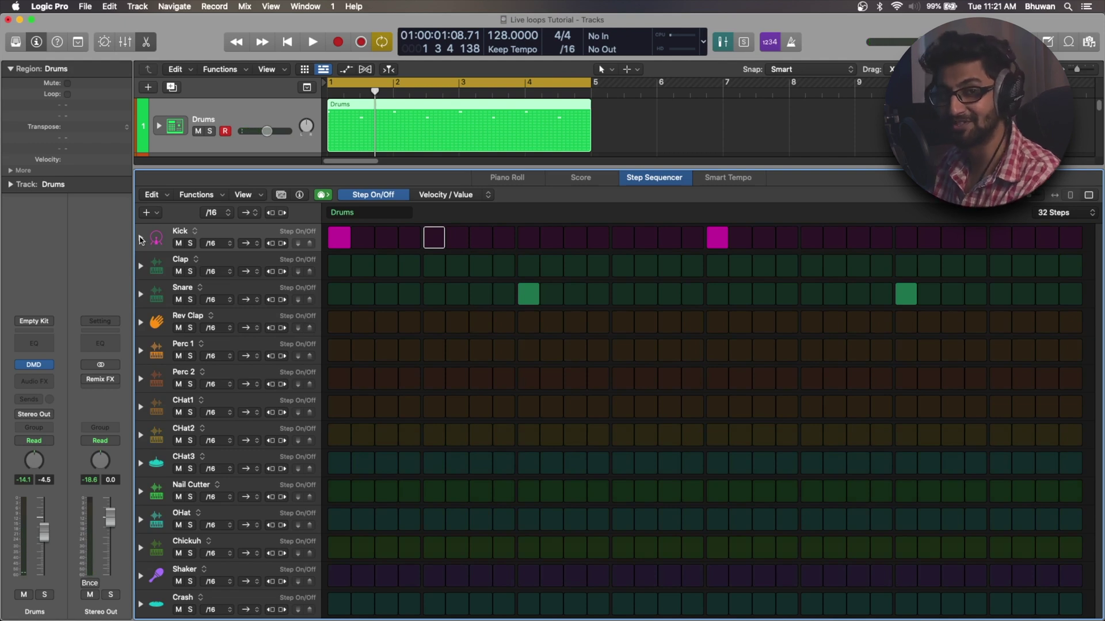
Step: Shorten the Drums pattern to 16 steps and start playback to hear it
click(1078, 213)
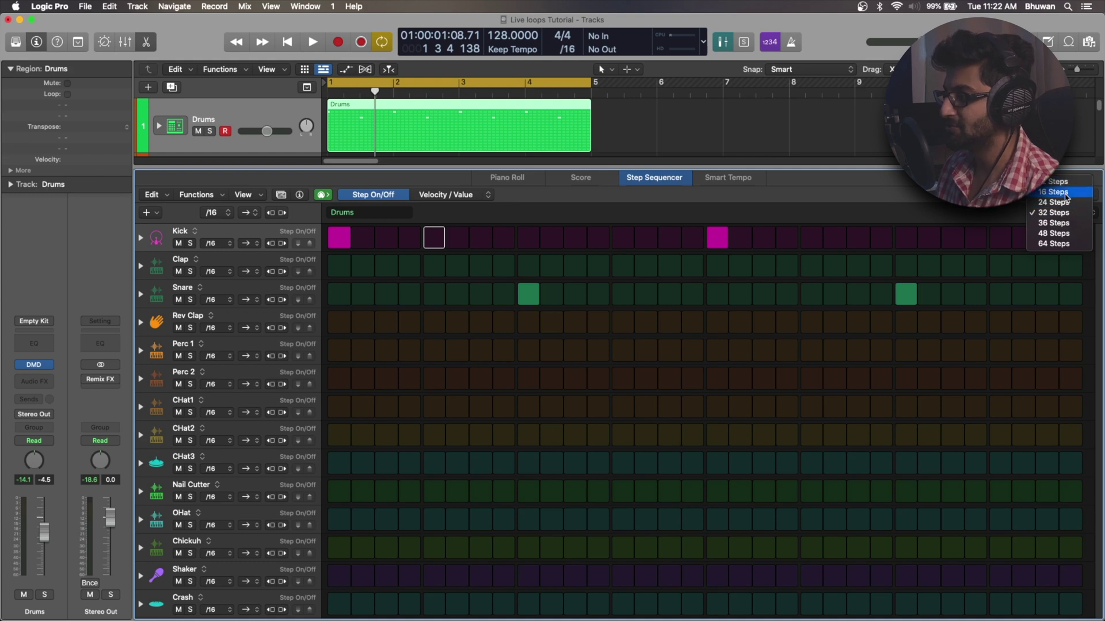
click(1066, 196)
key(space)
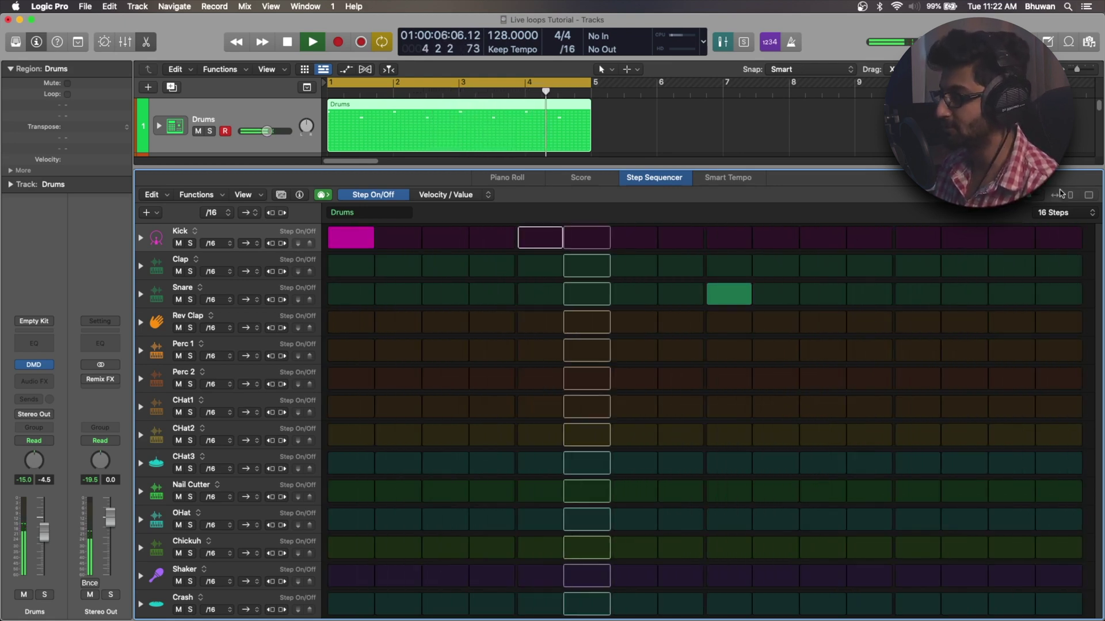
Step: Restore the Drums pattern length to 32 steps
click(1059, 212)
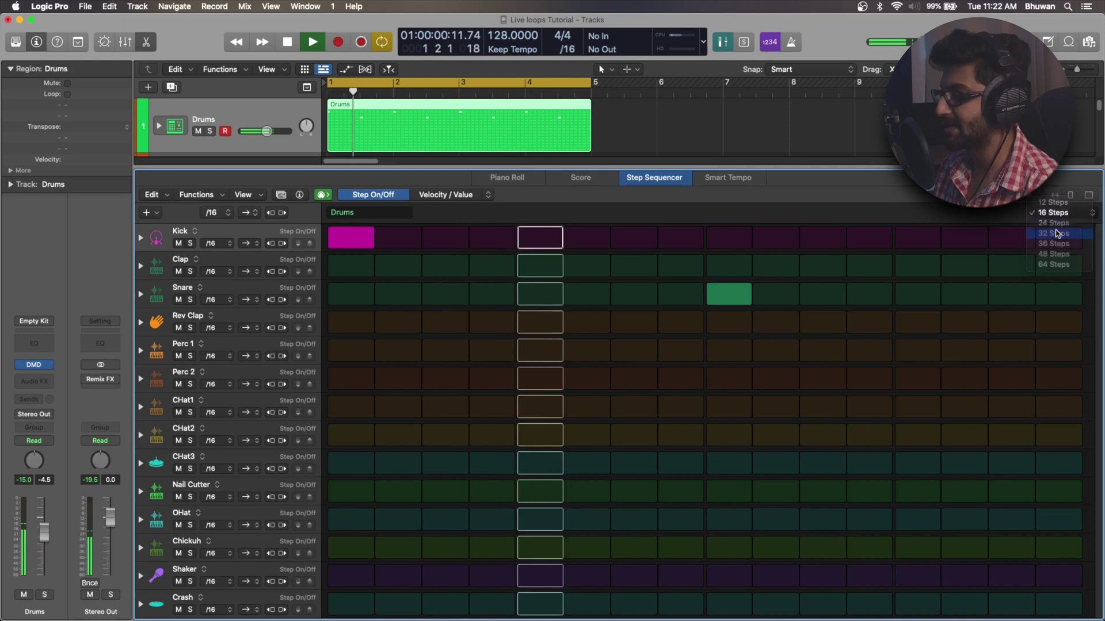
click(1057, 233)
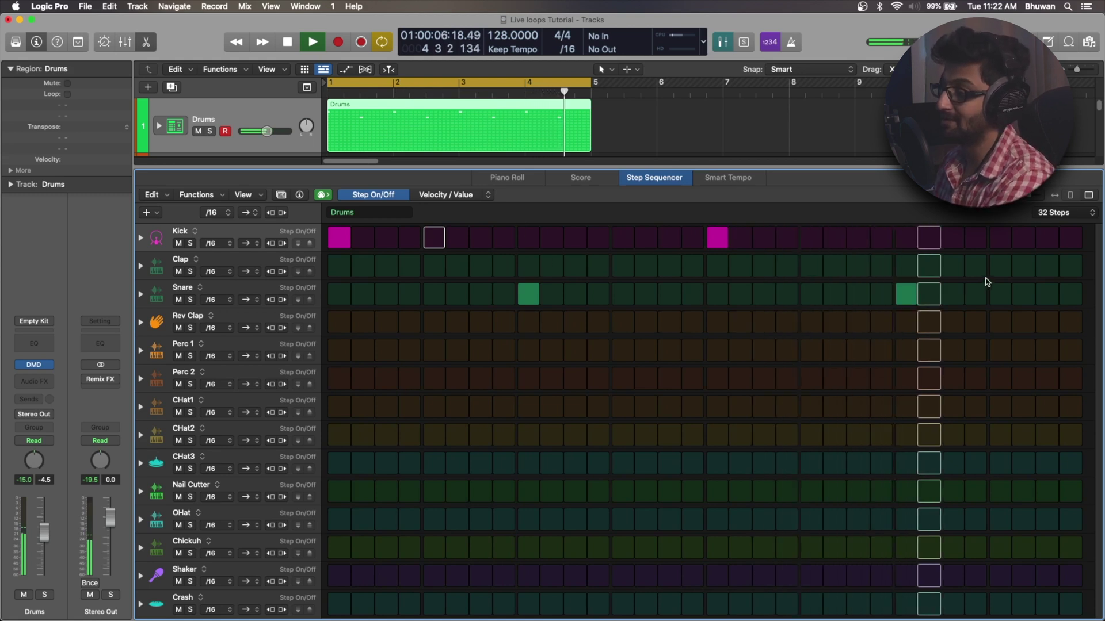
click(1061, 213)
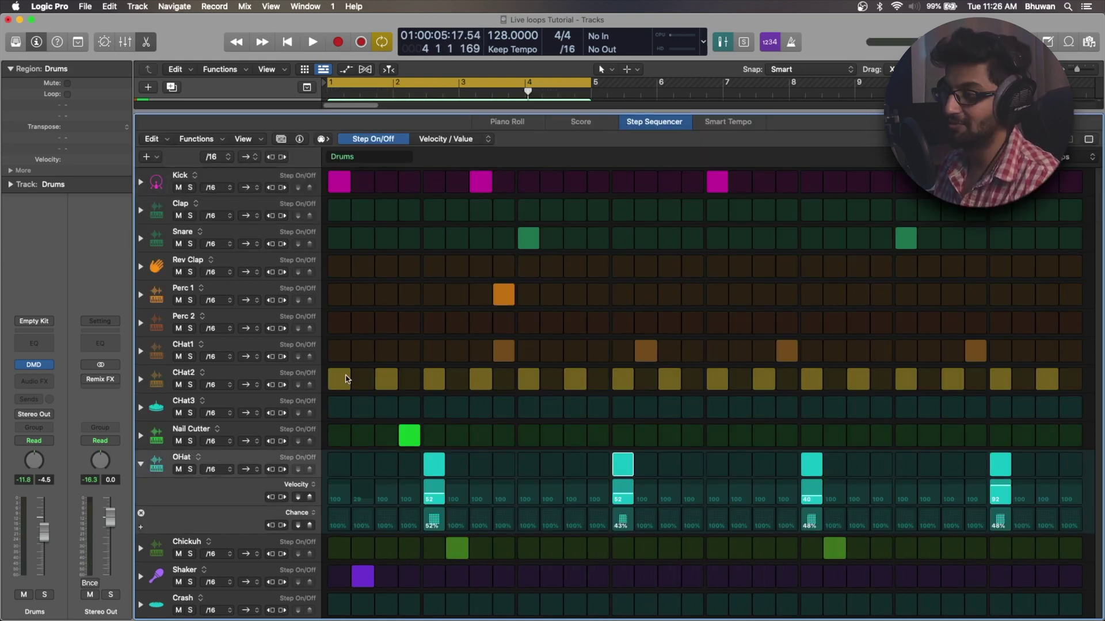